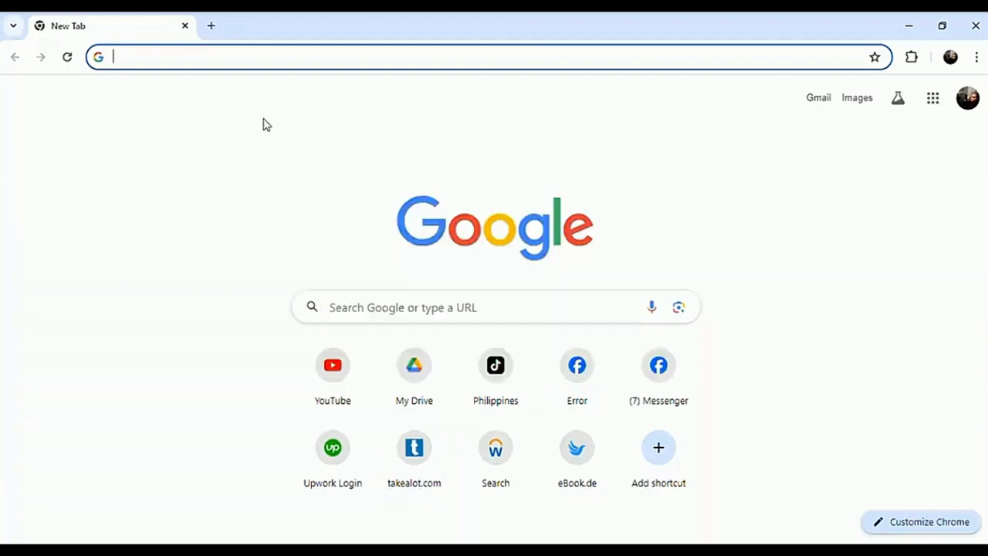
Search the web for "etsy seller account login", open the Etsy site and go to the shop's new listing form
type("etsy")
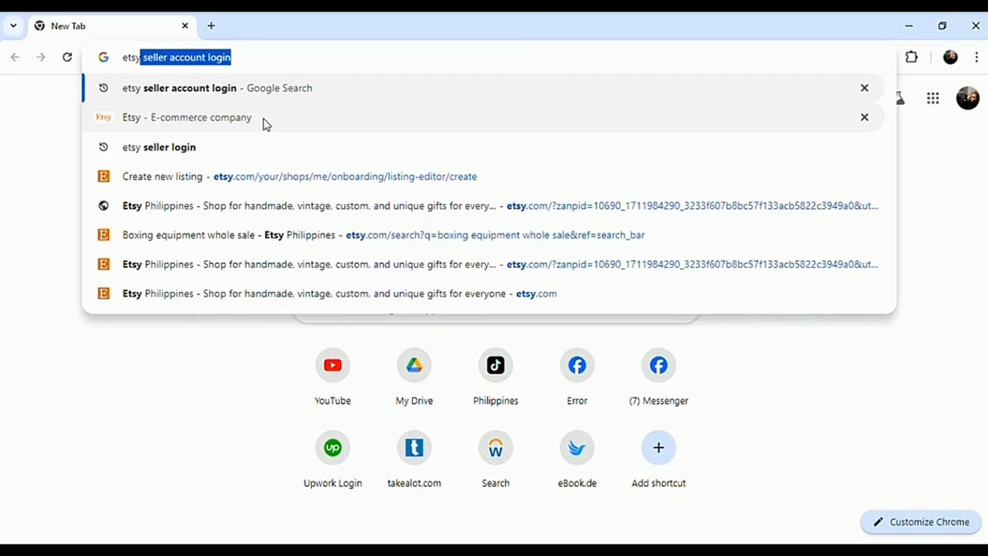
key("Return")
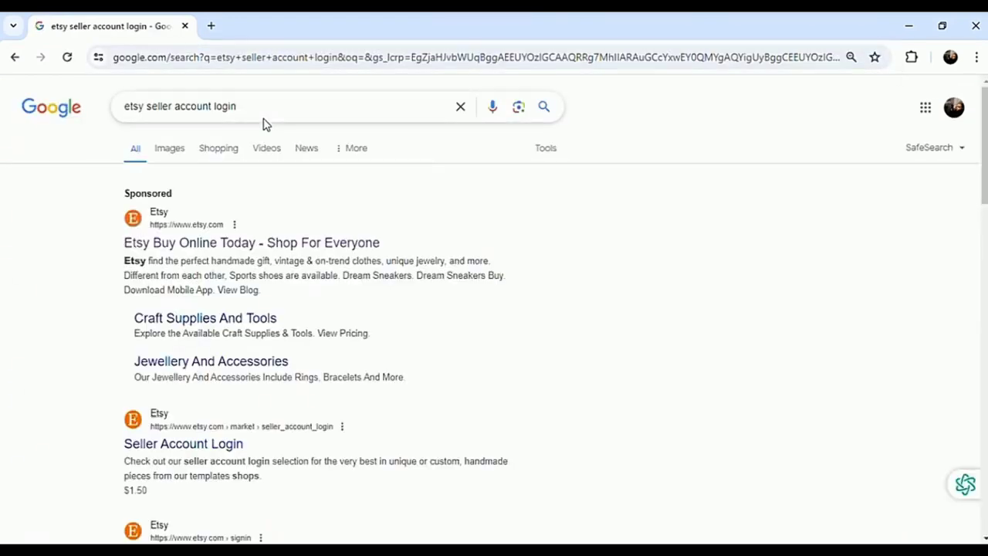
mouse_move(984, 143)
left_mouse_down()
mouse_move(983, 235)
mouse_move(984, 132)
left_mouse_up()
left_click_drag(112, 246, 412, 256)
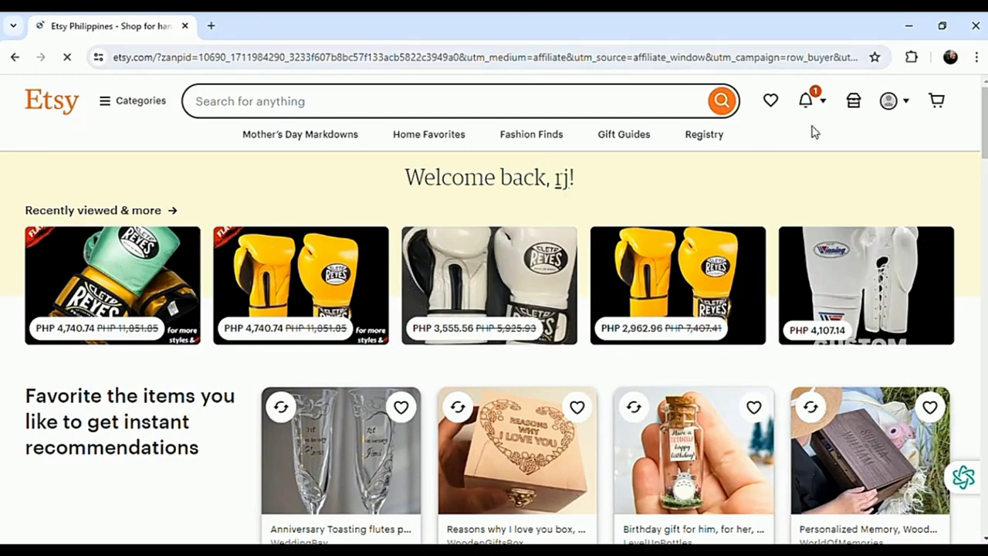
left_click(853, 106)
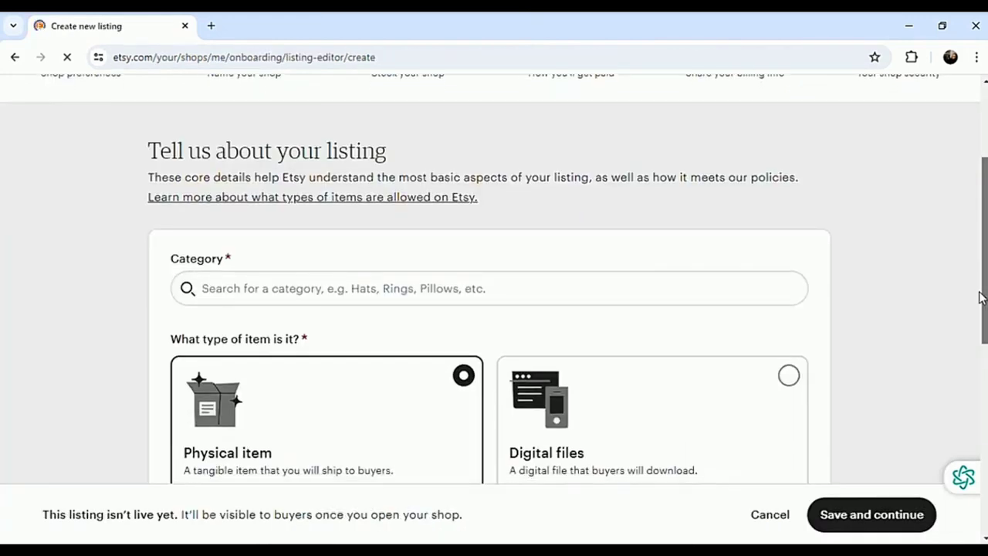
Answer "I did" for who made the item and "A finished product" for what it is
scroll(980, 297, "down", 2)
scroll(985, 355, "down", 1)
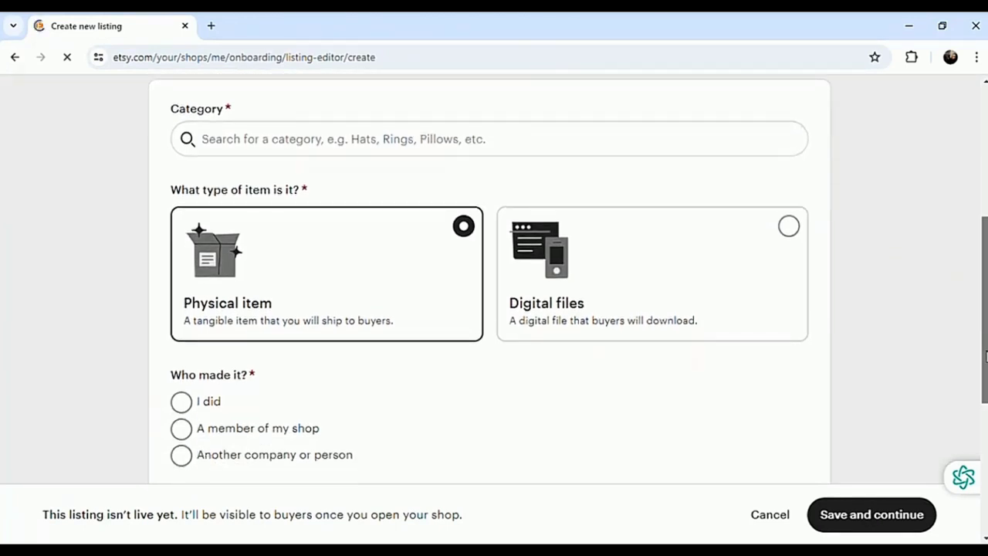
scroll(985, 355, "down", 3)
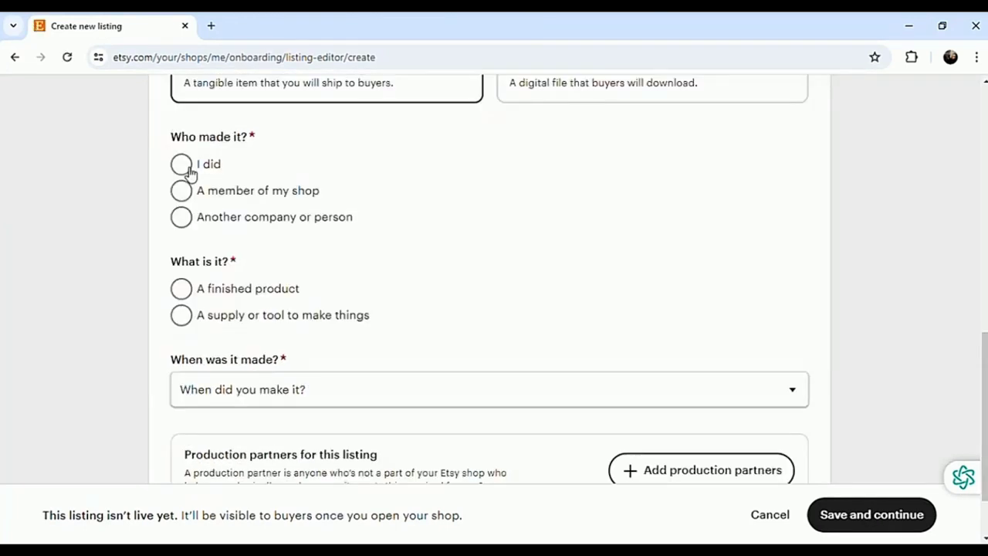
left_click(190, 173)
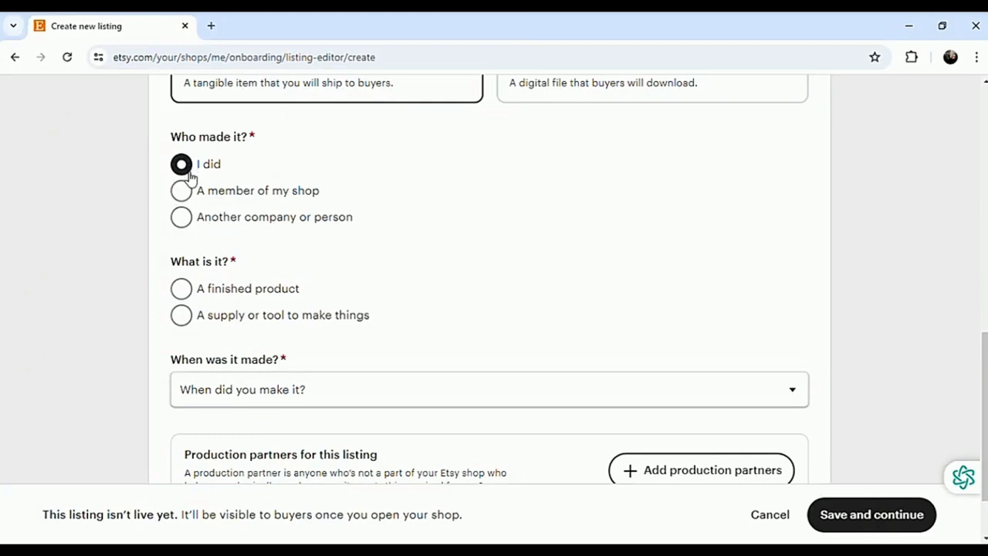
left_click(189, 197)
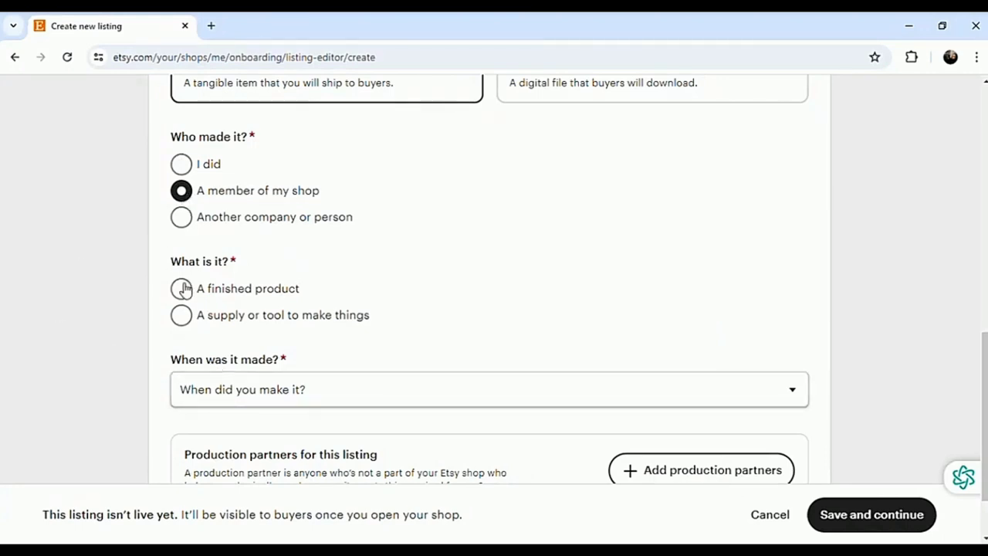
left_click(182, 163)
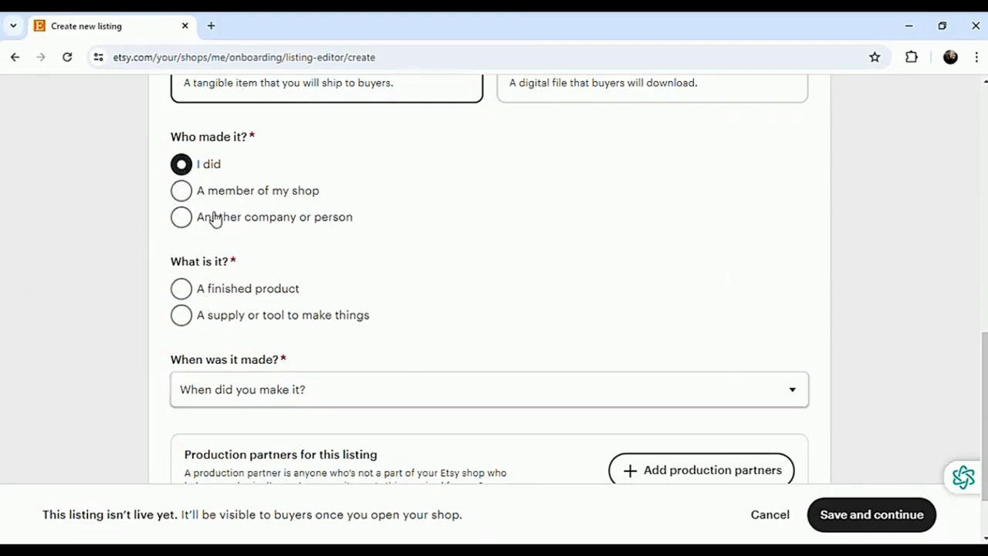
left_click_drag(205, 219, 371, 223)
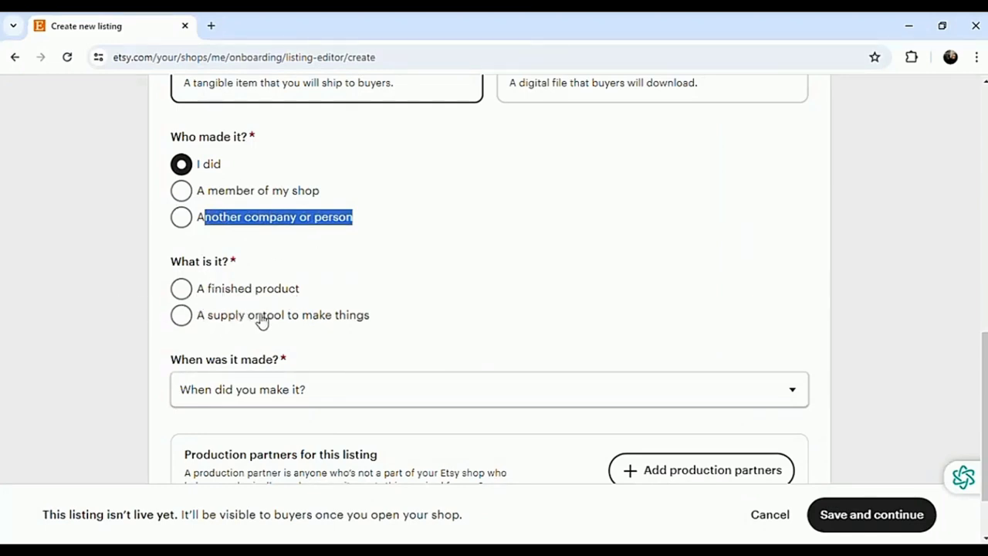
left_click(190, 291)
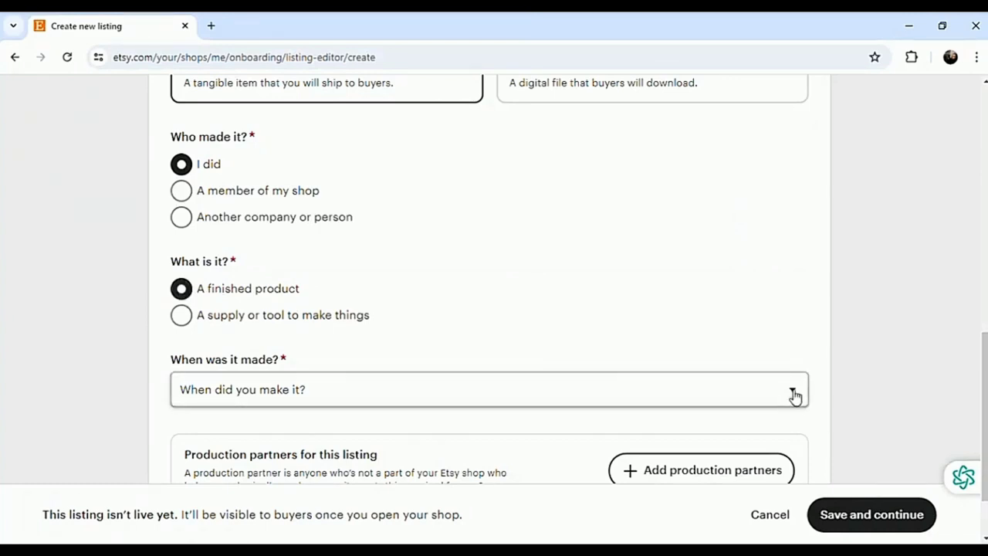
left_click_drag(986, 418, 985, 459)
left_click(798, 315)
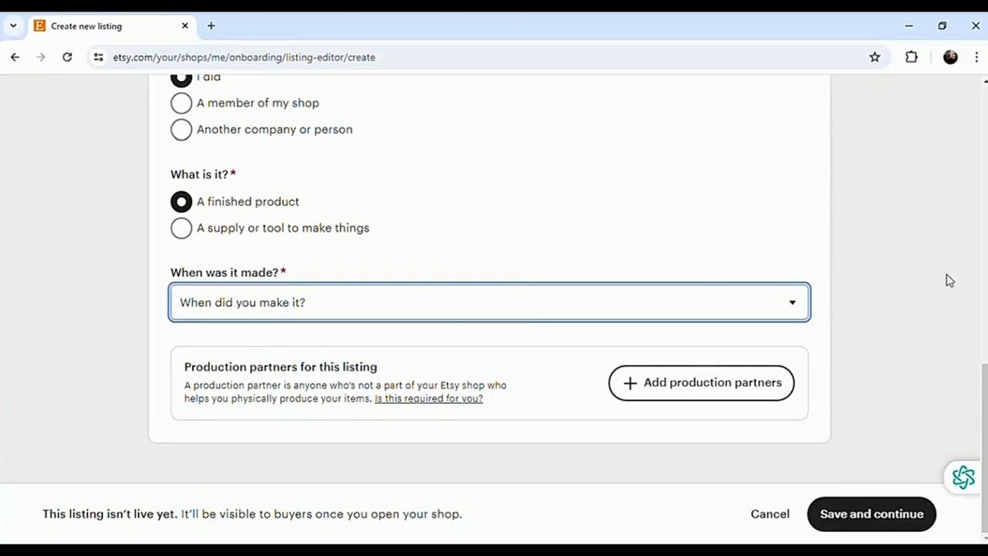
left_click(912, 309)
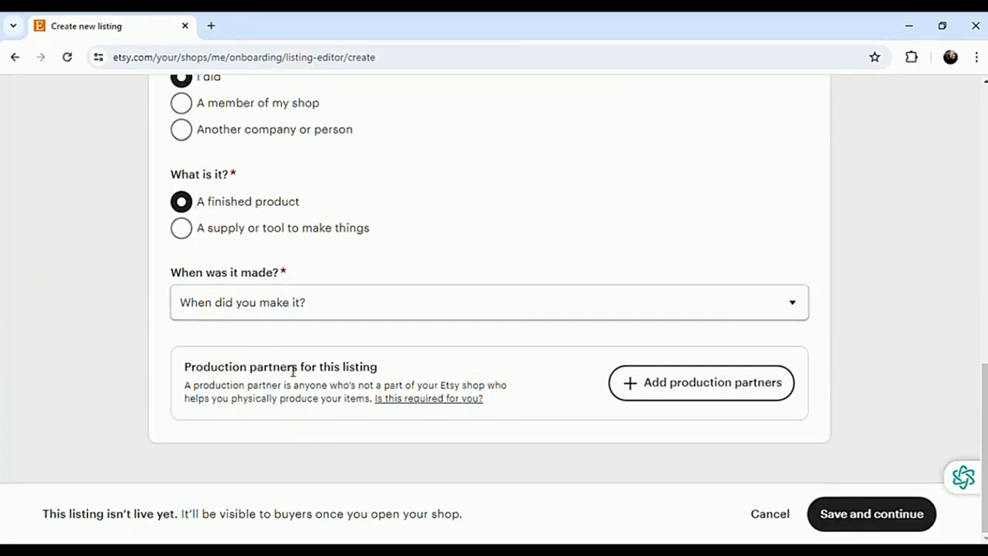
Start a new production partner for this listing and name it "venum martial arts clothing 101"
left_click_drag(185, 389, 497, 442)
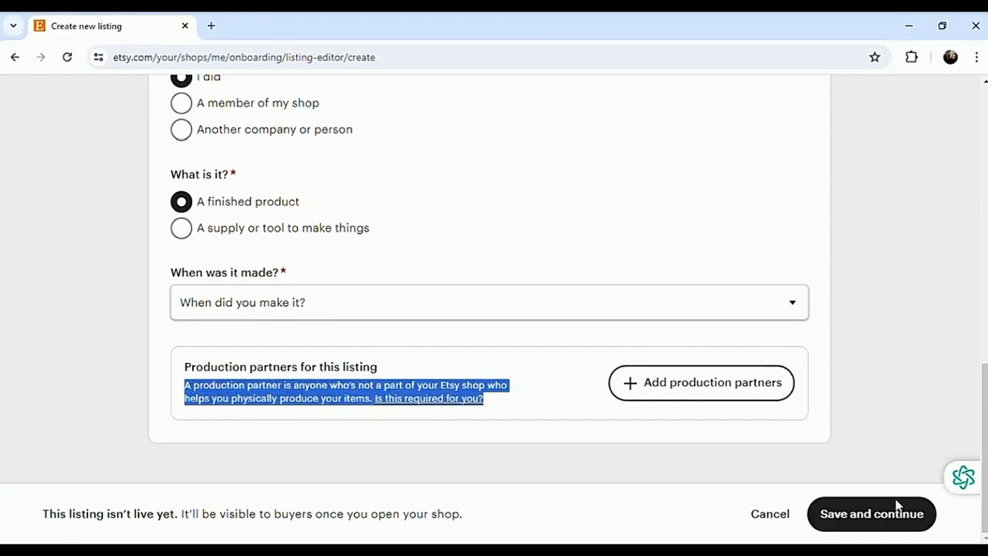
left_click(689, 388)
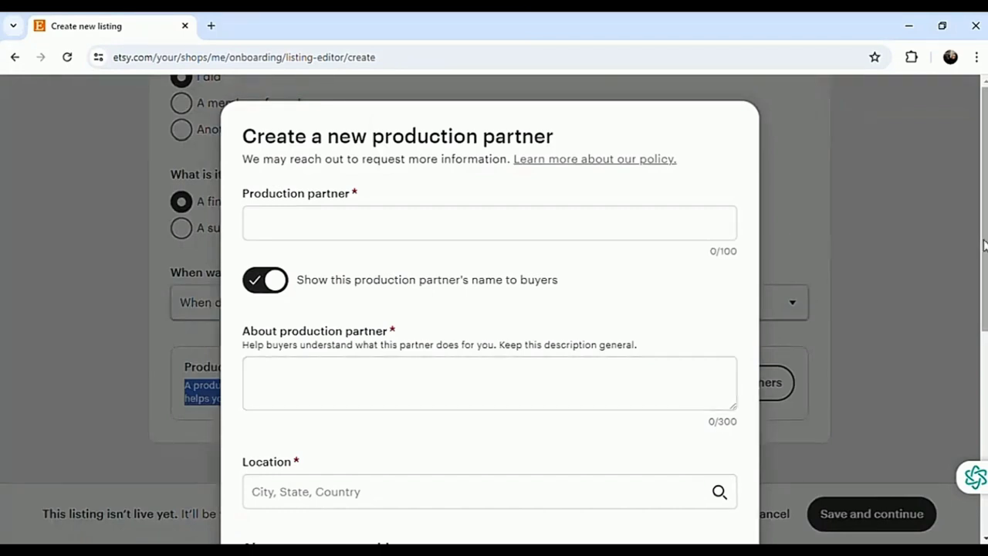
scroll(985, 253, "down", 5)
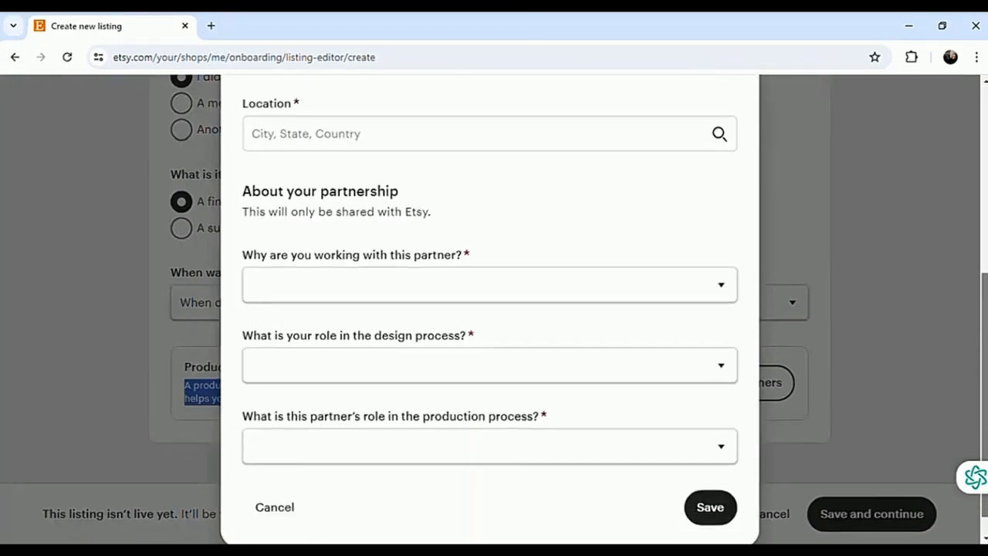
scroll(986, 253, "up", 5)
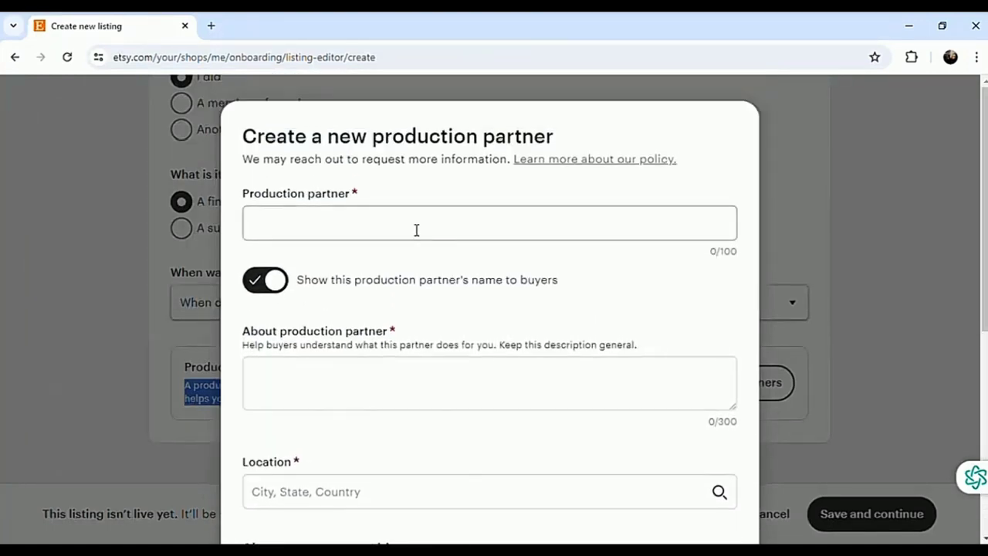
left_click(407, 229)
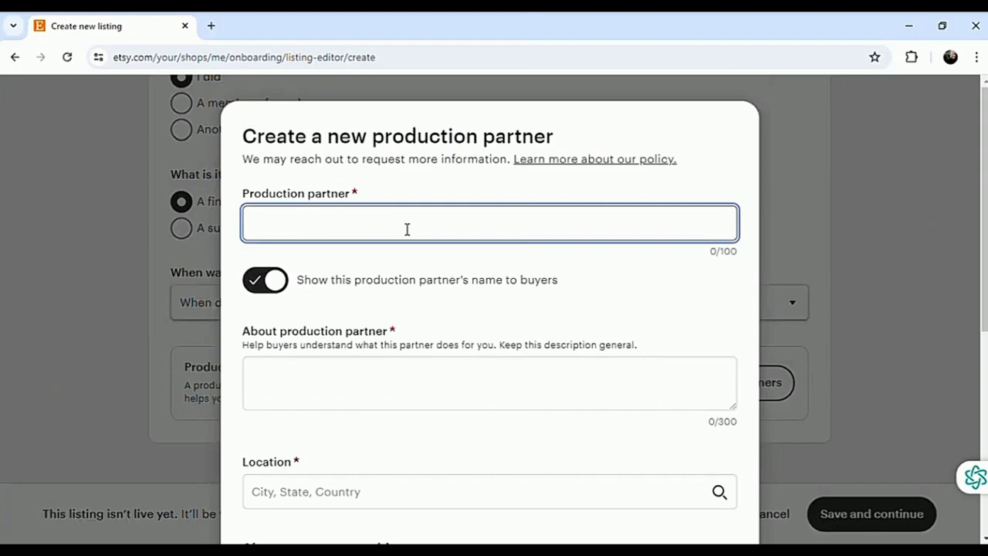
type("venum ma")
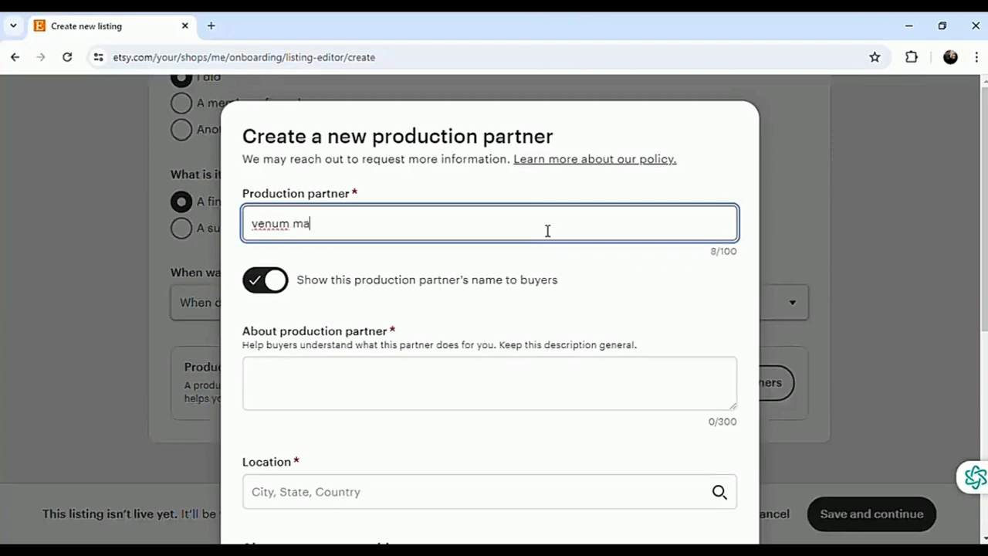
type("rtial arts clo")
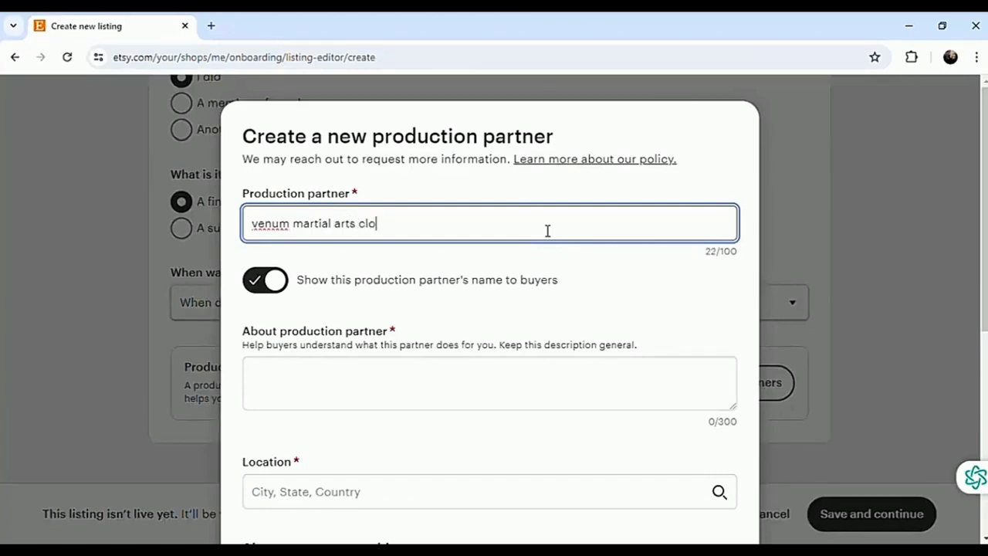
type("thing 101")
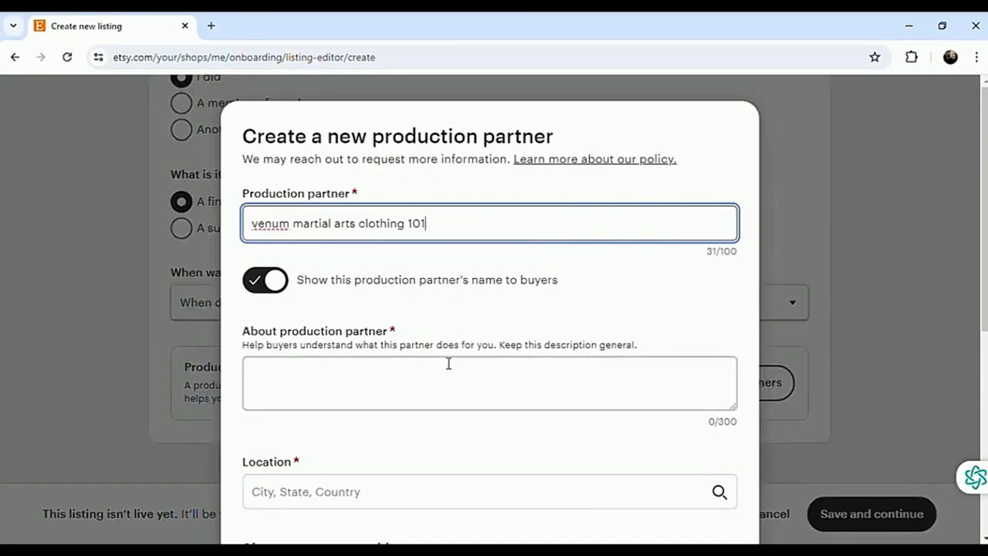
Describe the production partner as "my partner holds multiple international brands including BAD BOY sweato loco and many more other products"
left_click(425, 382)
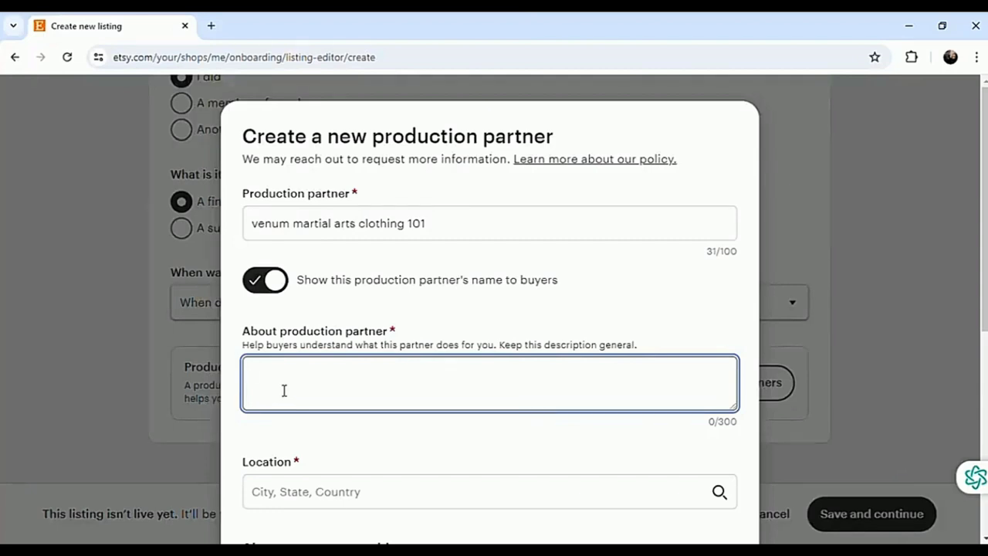
type("my partner holds multi")
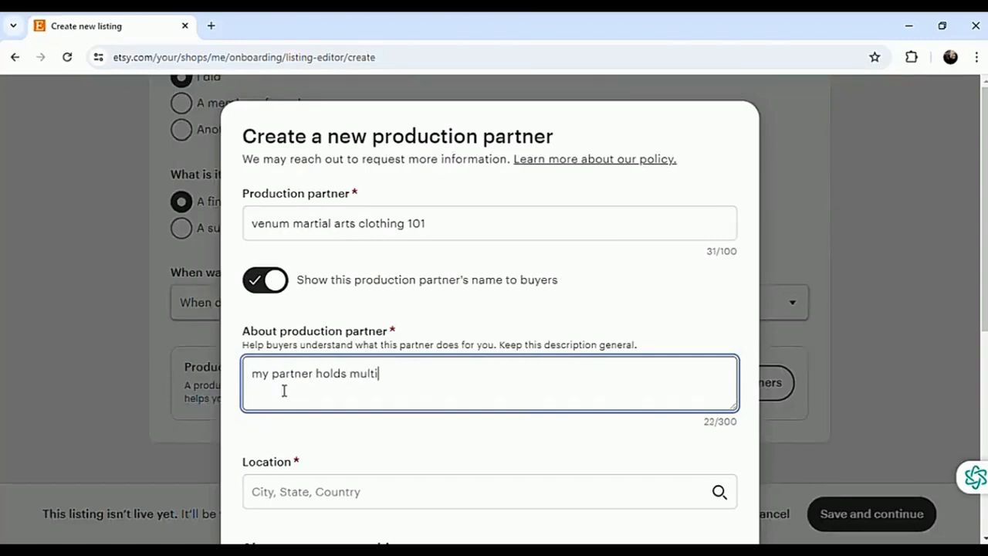
type("ple interna")
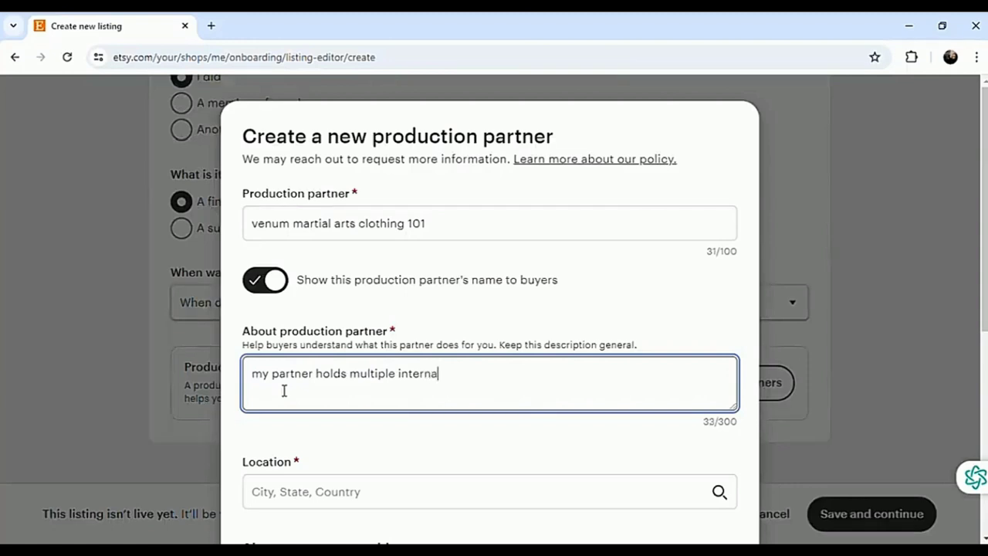
type("tional btra")
key("BackSpace")
key("BackSpace")
type("rand")
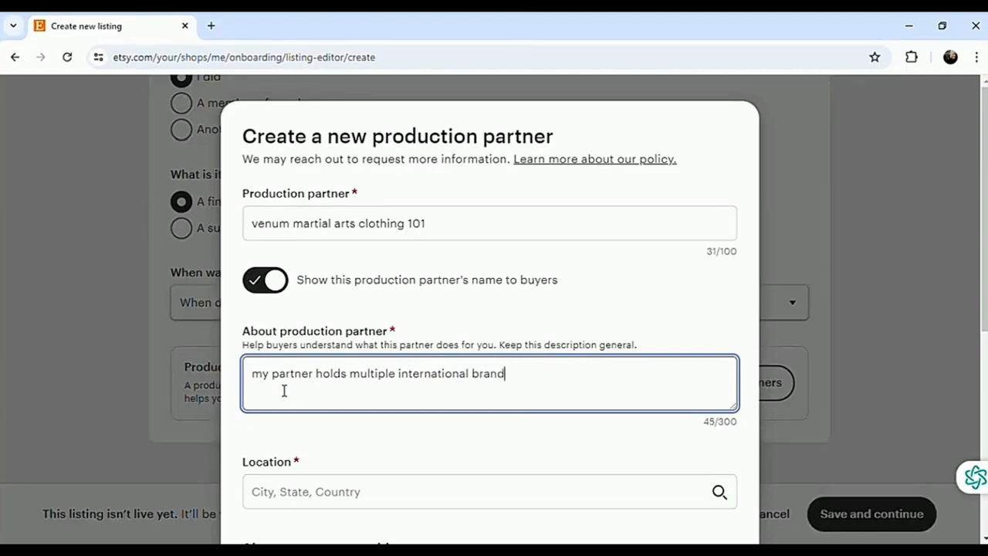
type("s inclu")
key("BackSpace")
type("ding BAD BOY")
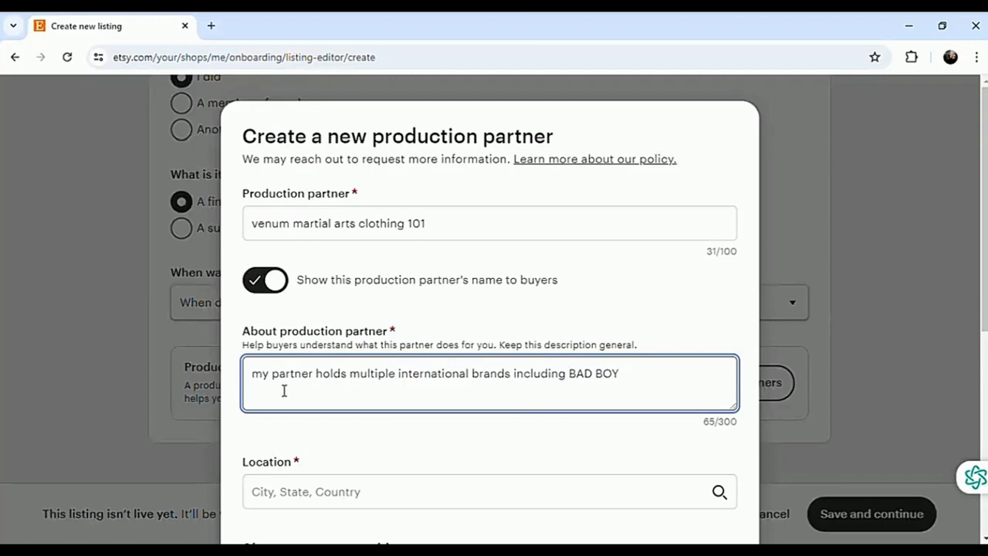
type("sweato loco an")
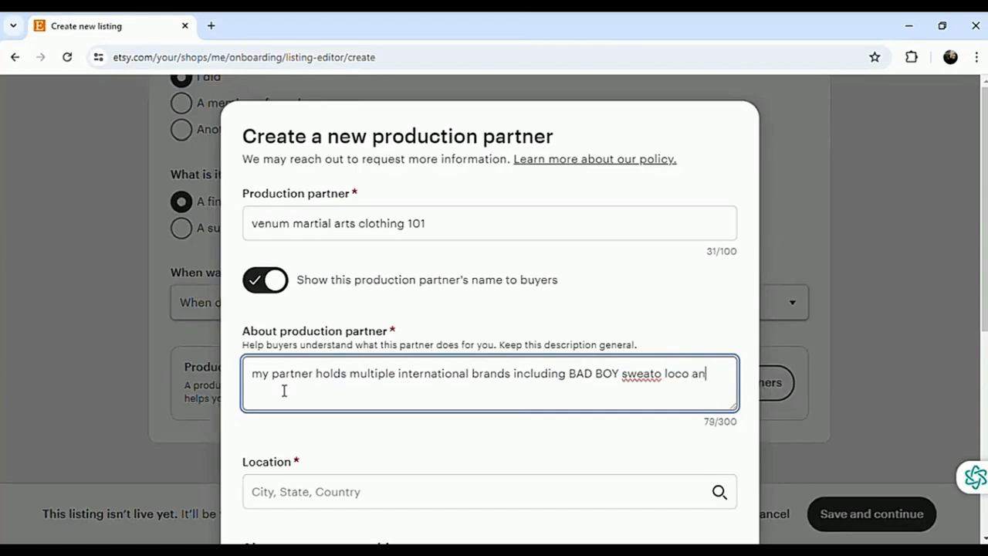
type("d many more other ")
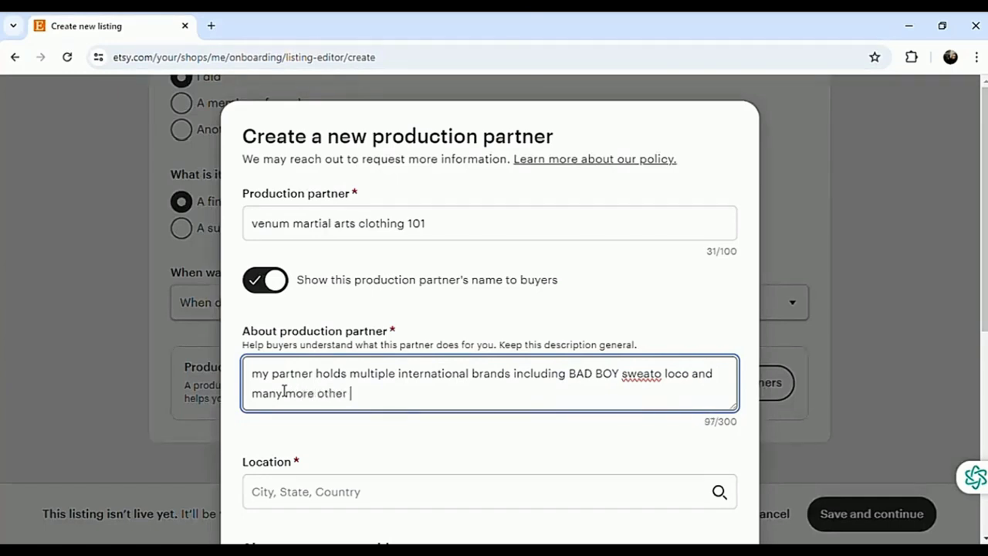
type("products")
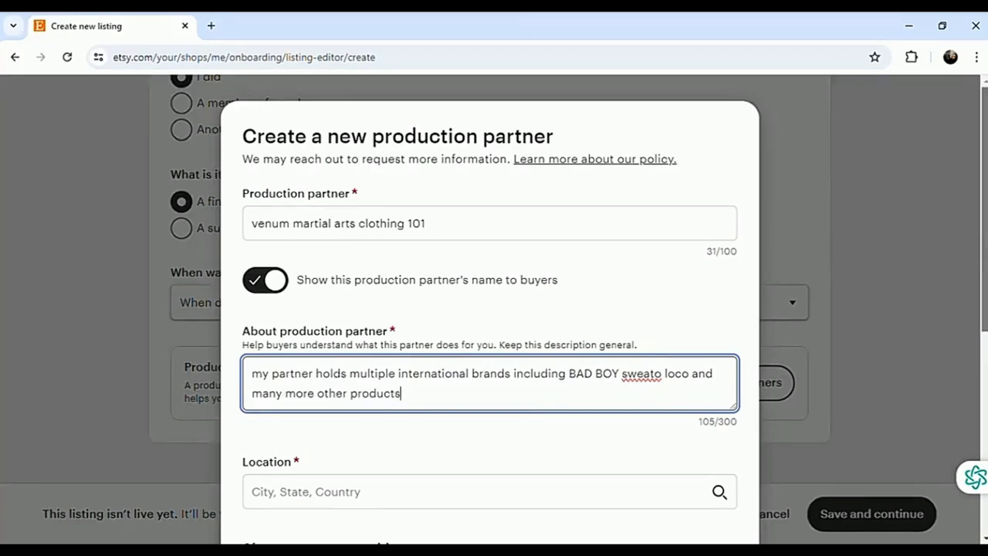
Set the production partner's location to United States Of America
scroll(974, 319, "down", 2)
scroll(974, 319, "down", 3)
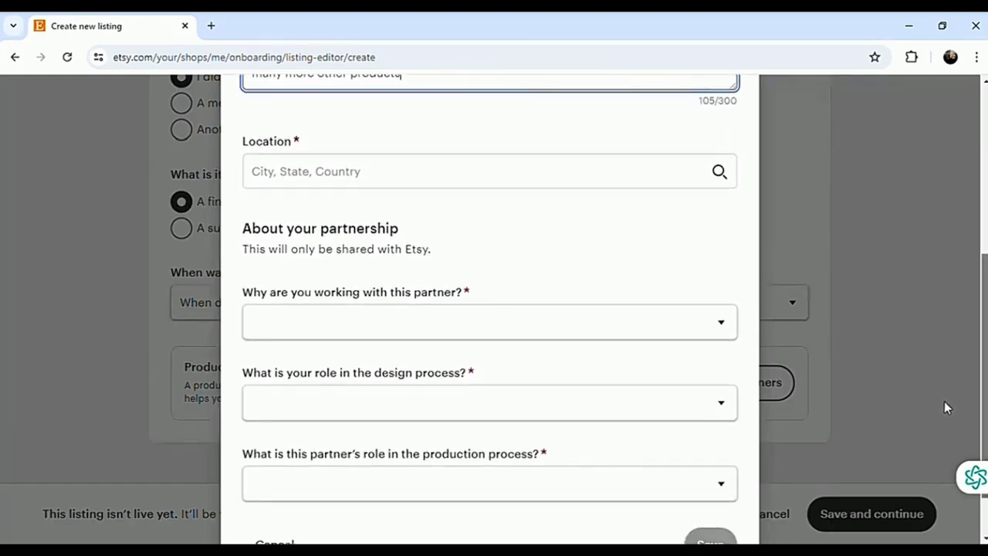
left_click(315, 177)
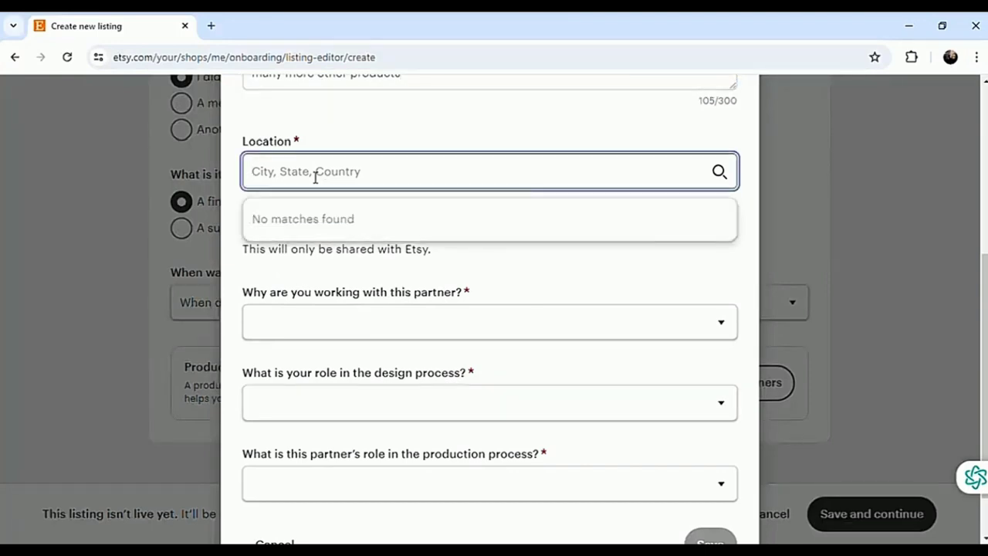
type("unite")
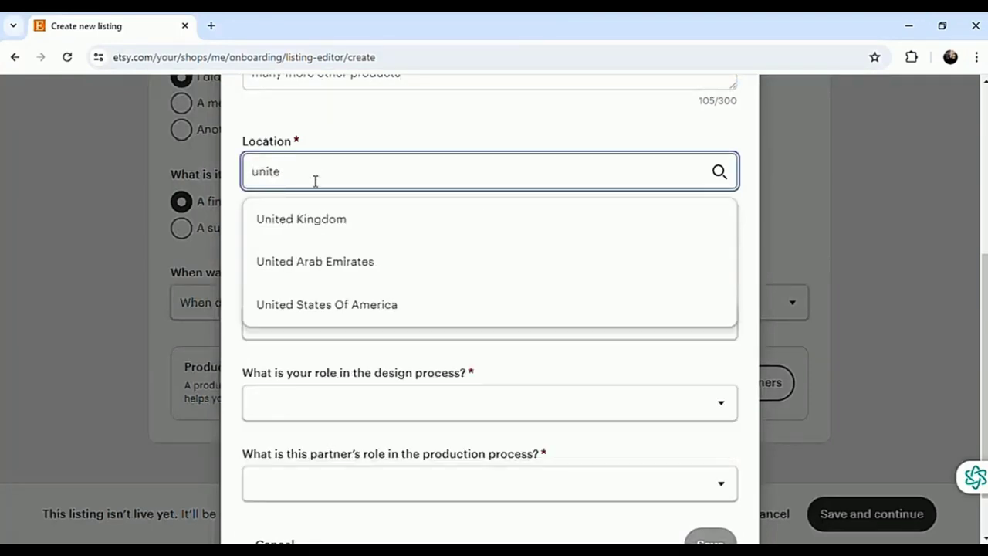
left_click(325, 306)
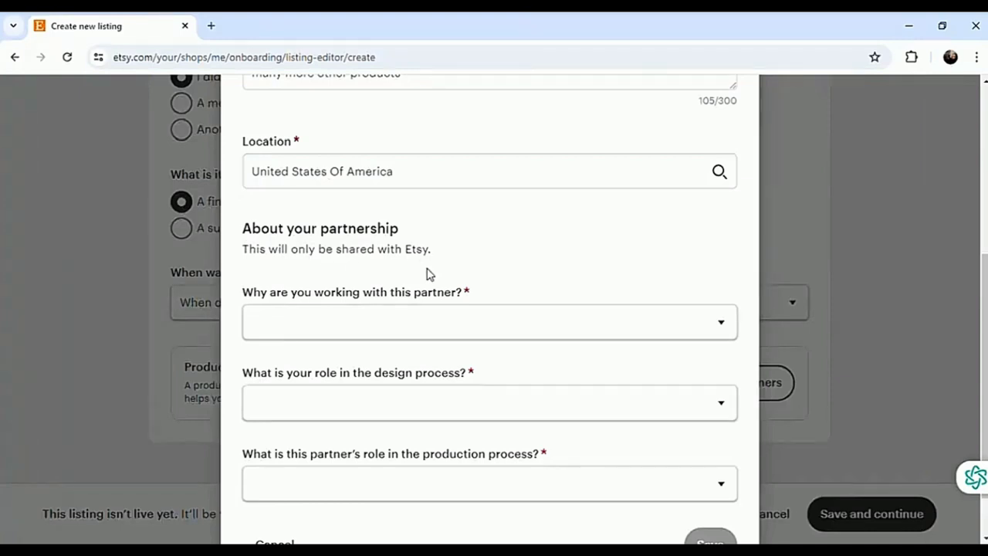
Give "Other" as the reason for working with this partner, explained as "my partner is one of whom i trust that inssures quality on my ..."
left_click(289, 336)
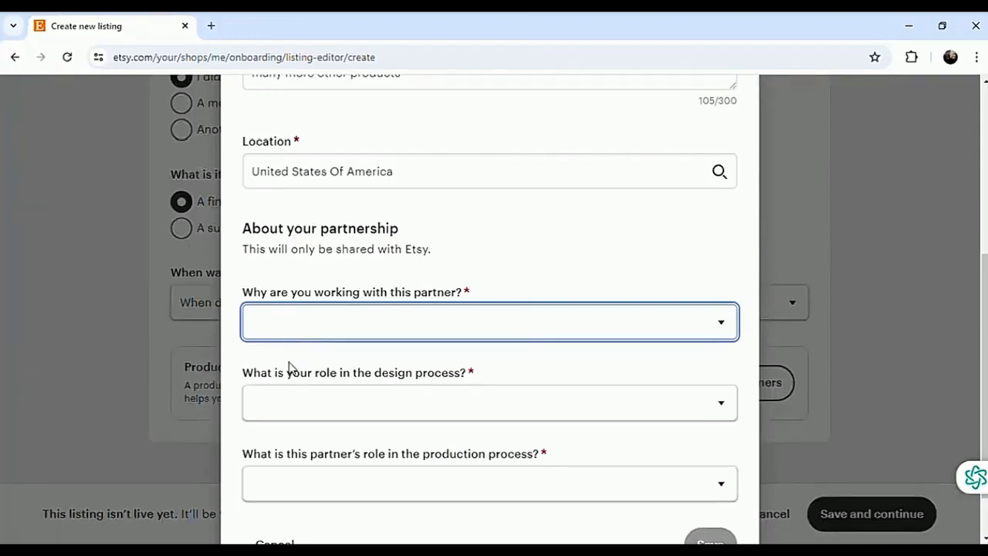
left_click(310, 414)
left_click(328, 377)
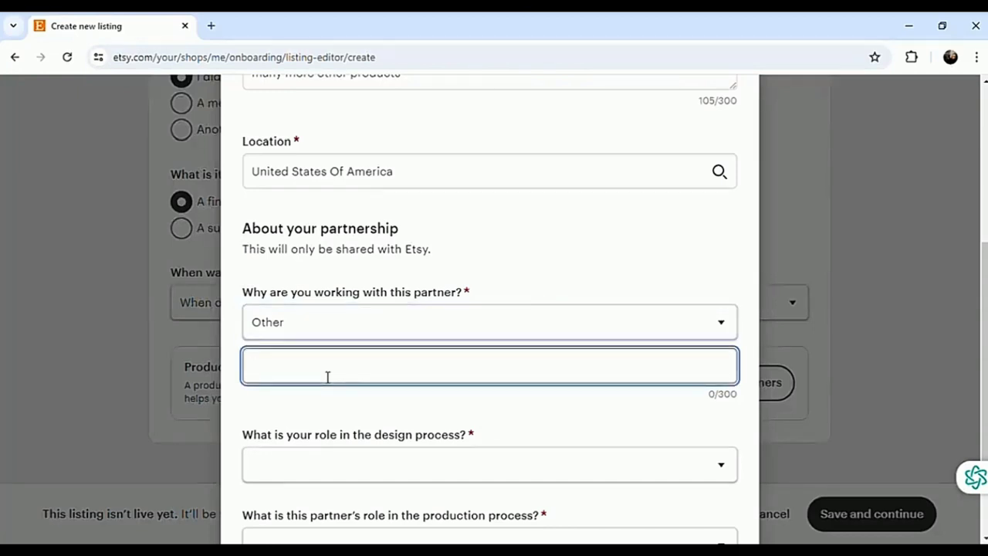
type("he")
key("BackSpace")
key("BackSpace")
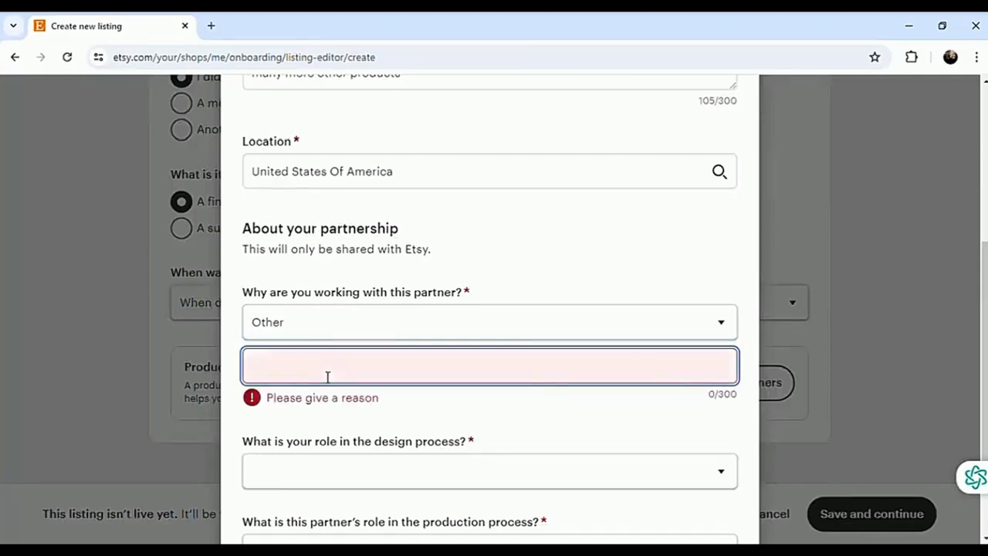
type("my ")
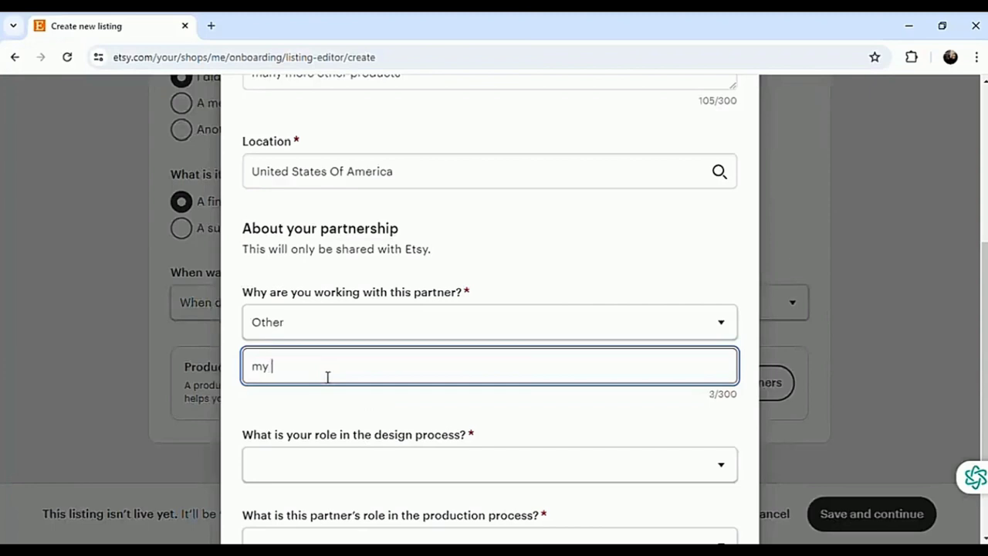
type("partner ")
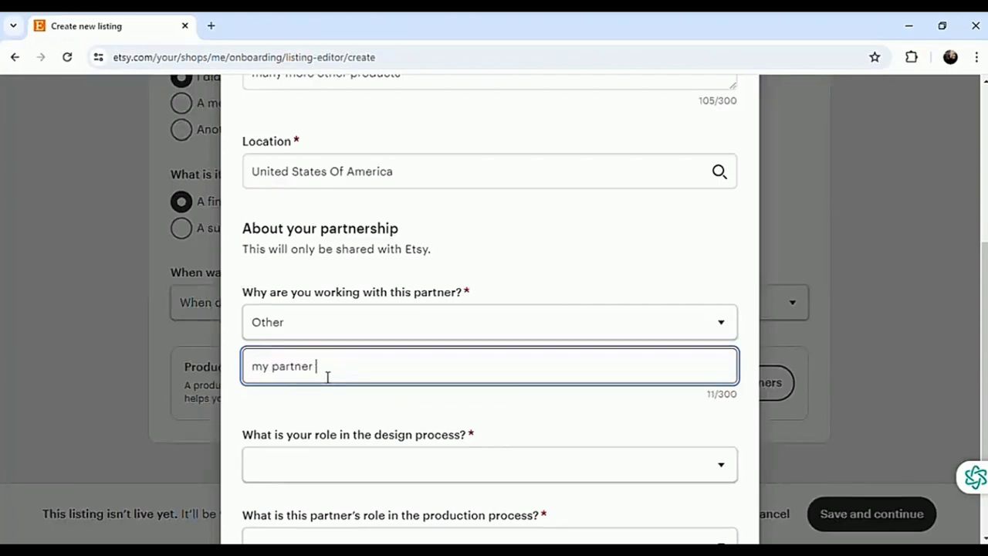
type("is one of whom i ")
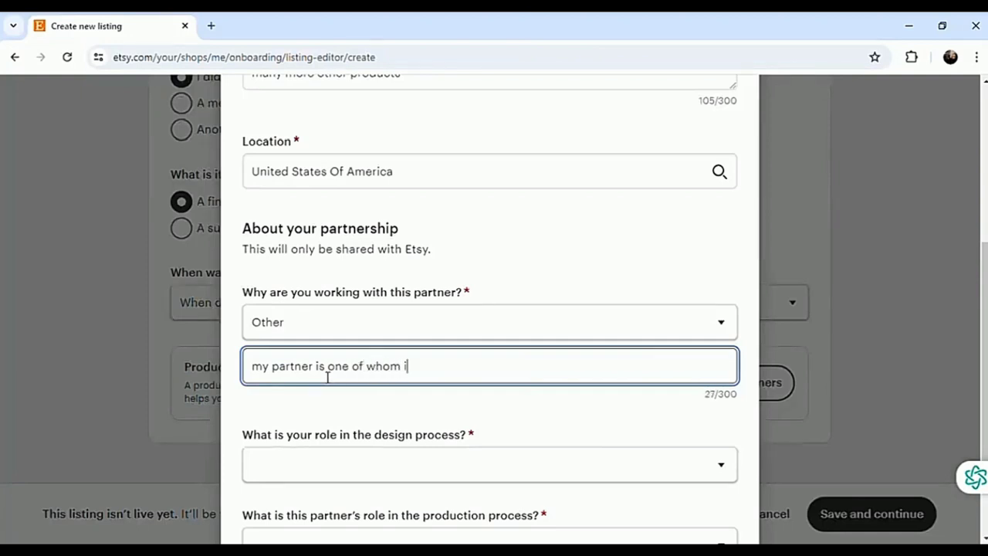
type("trust that inssures qi")
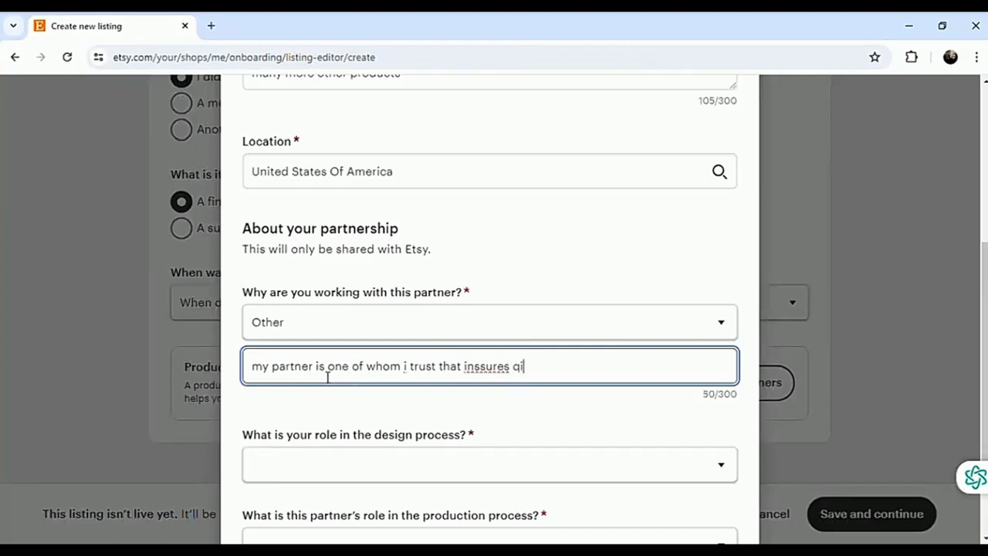
key("BackSpace")
type("u")
type("ality ")
type("ovb")
key("BackSpace")
key("BackSpace")
type("n my ")
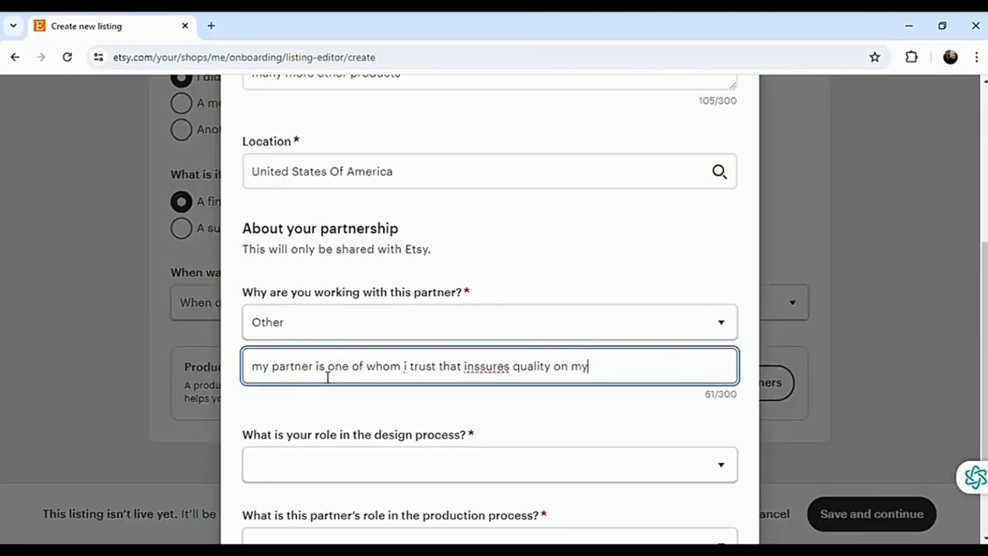
type("...")
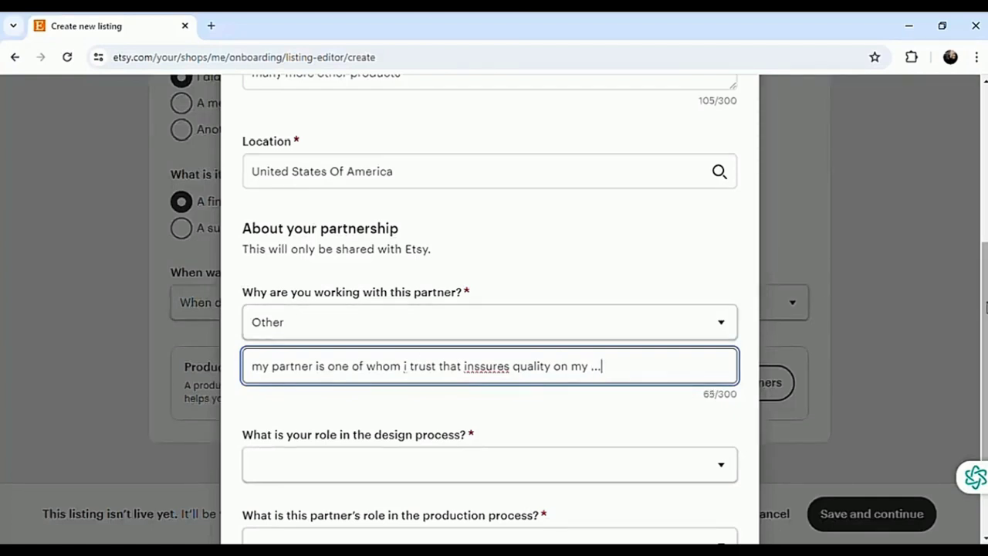
Set the role in the design process to "I collaborate with my production partner to design my products"
scroll(489, 309, "down", 3)
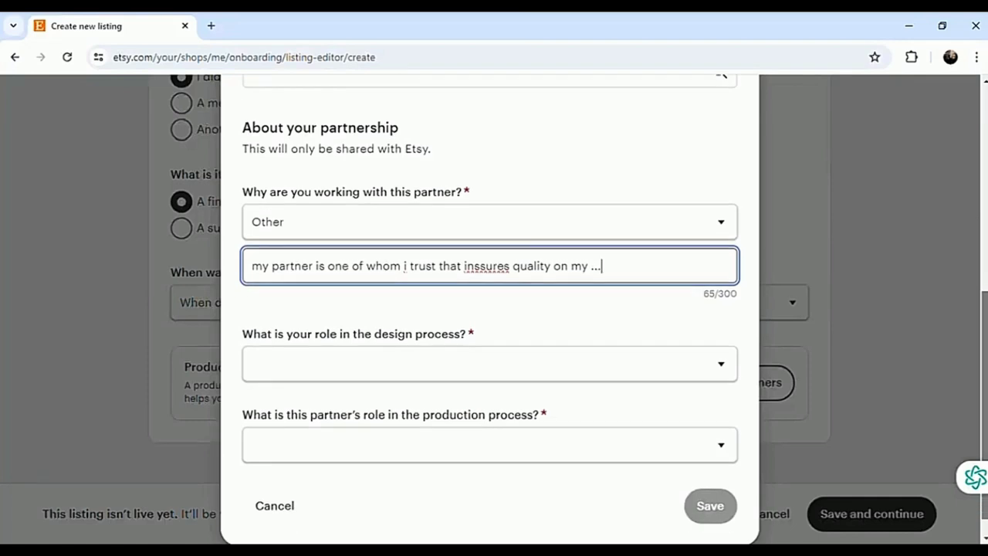
left_click(565, 354)
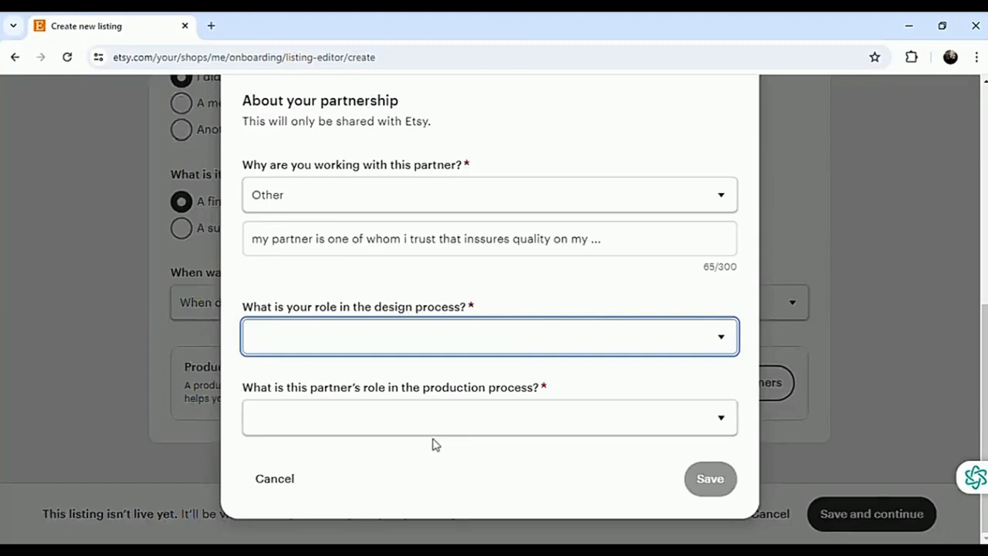
key("Down")
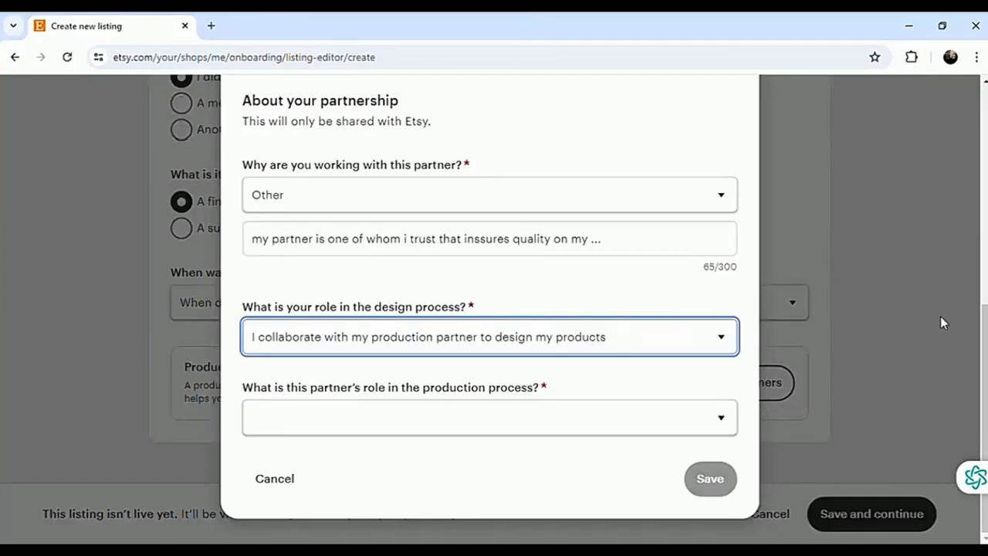
Leave the partner's production role unset and dismiss the production partner form without saving
left_click(559, 426)
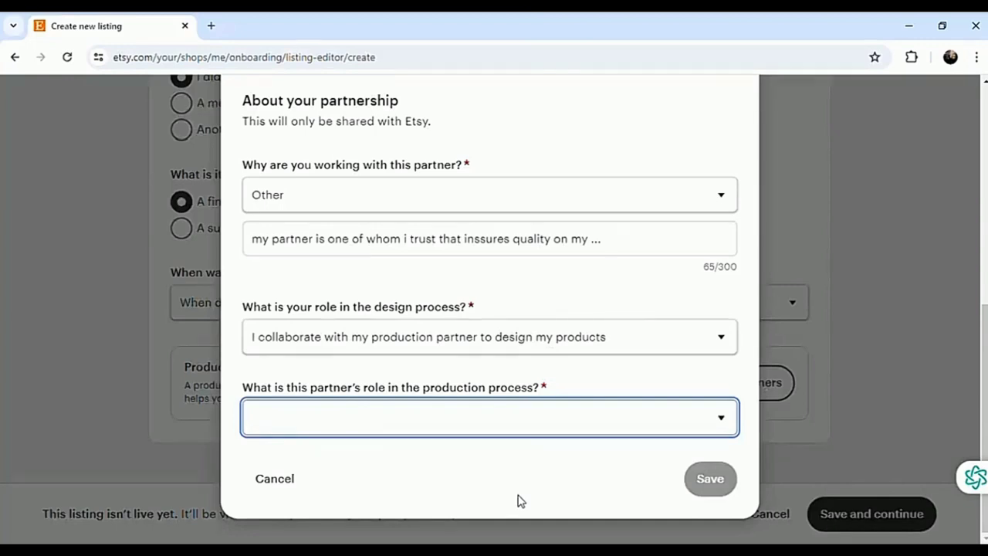
left_click(21, 351)
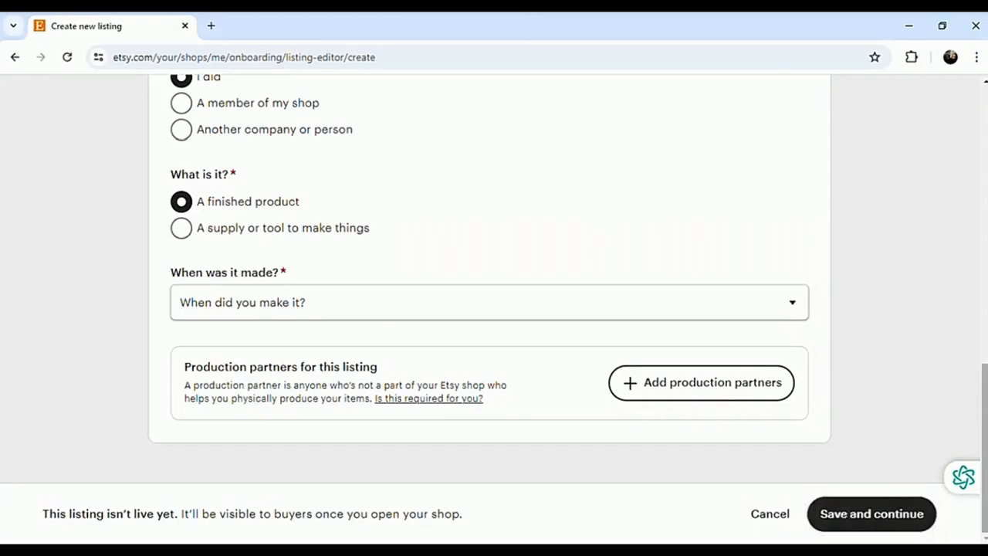
scroll(494, 308, "up", 10)
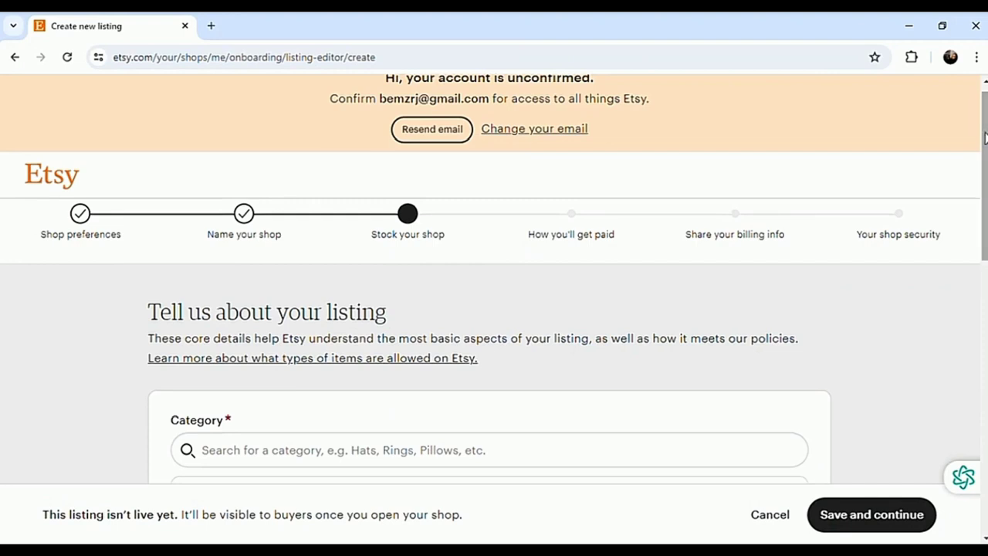
Open TikTok Shop Seller Center in a new browser tab and dismiss the notices on its homepage
left_click(210, 25)
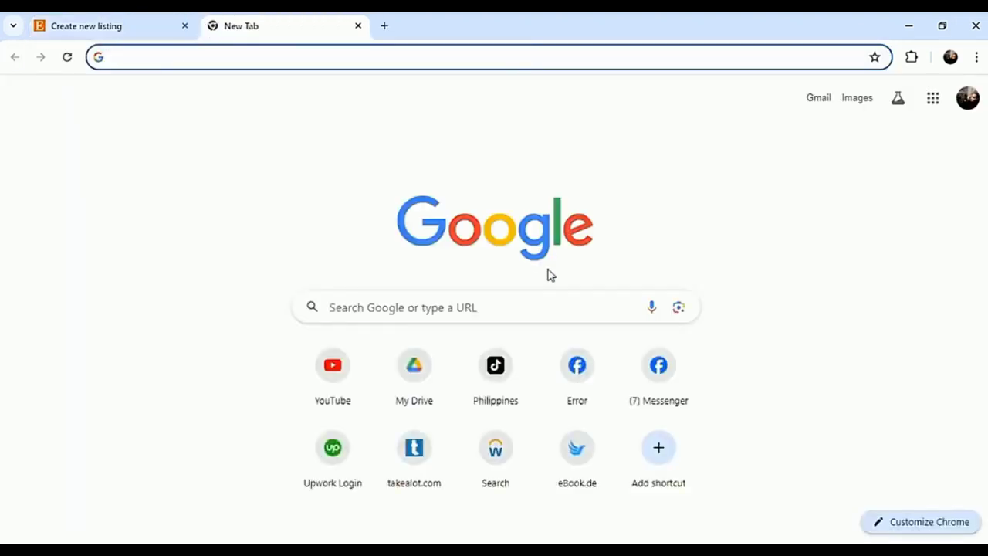
left_click(505, 384)
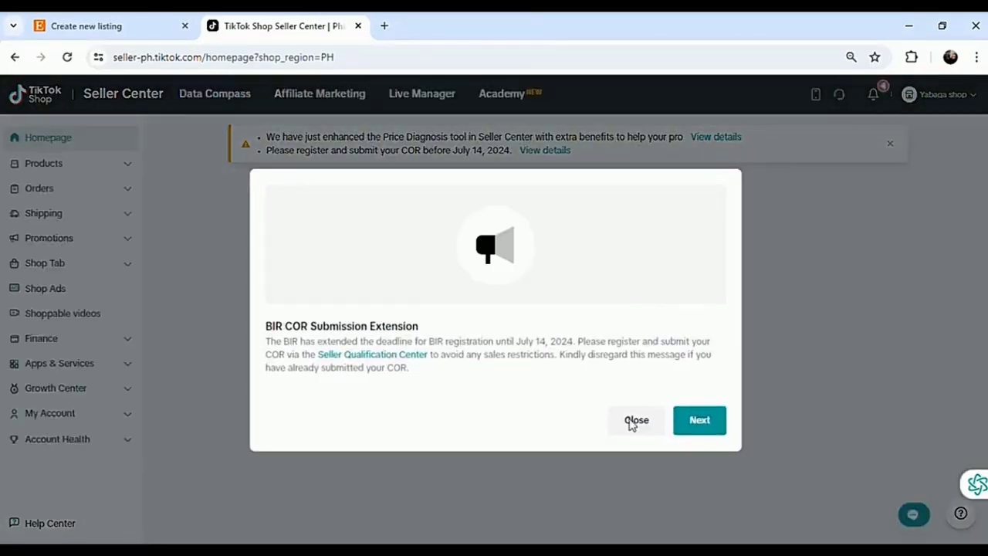
left_click(637, 424)
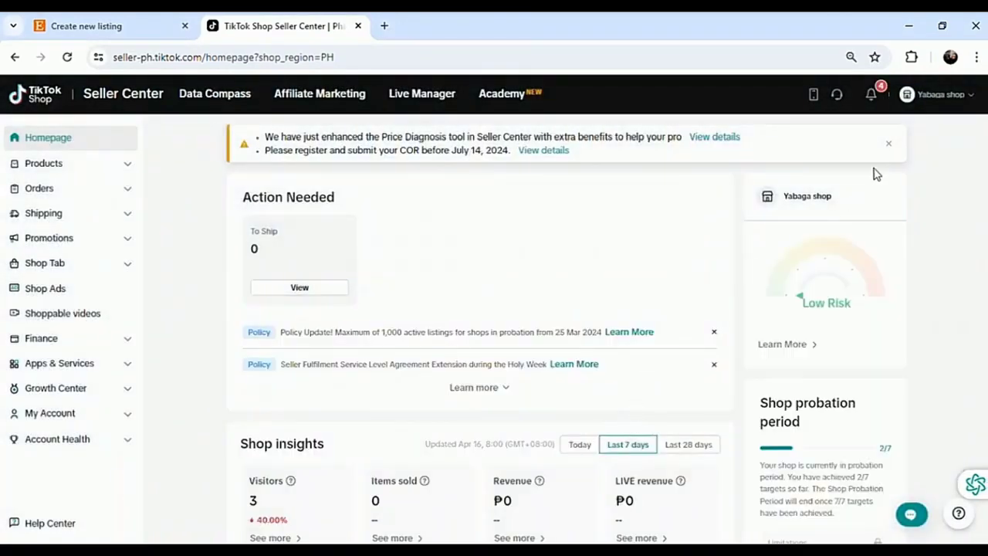
left_click(889, 147)
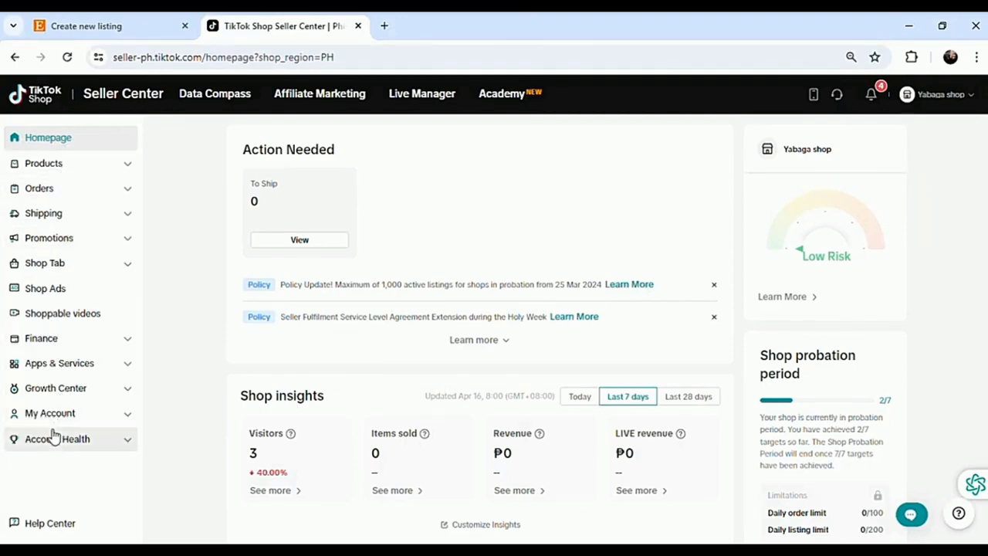
Open the Seller Center's App store and search it for "etsy"
left_click(89, 367)
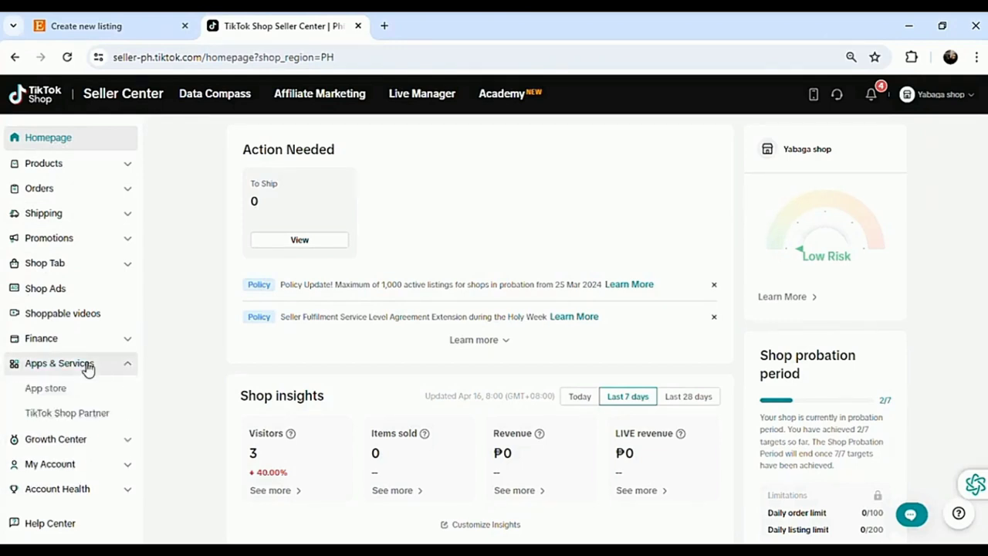
left_click(62, 392)
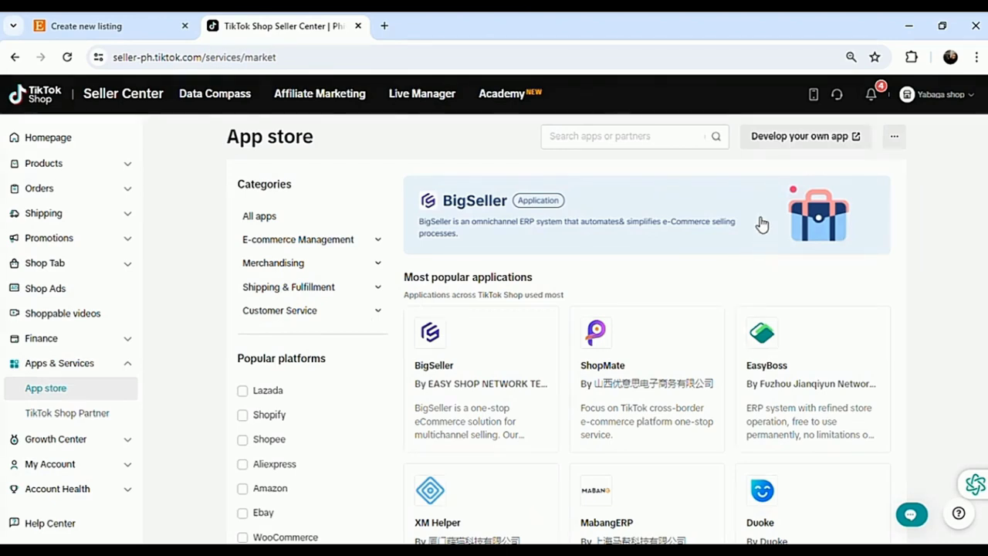
left_click(616, 146)
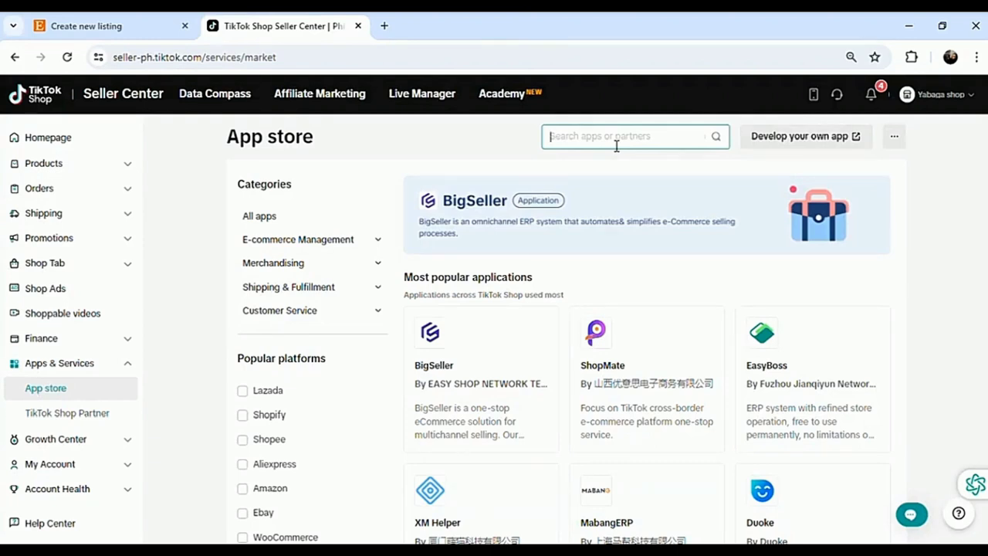
type("etsy")
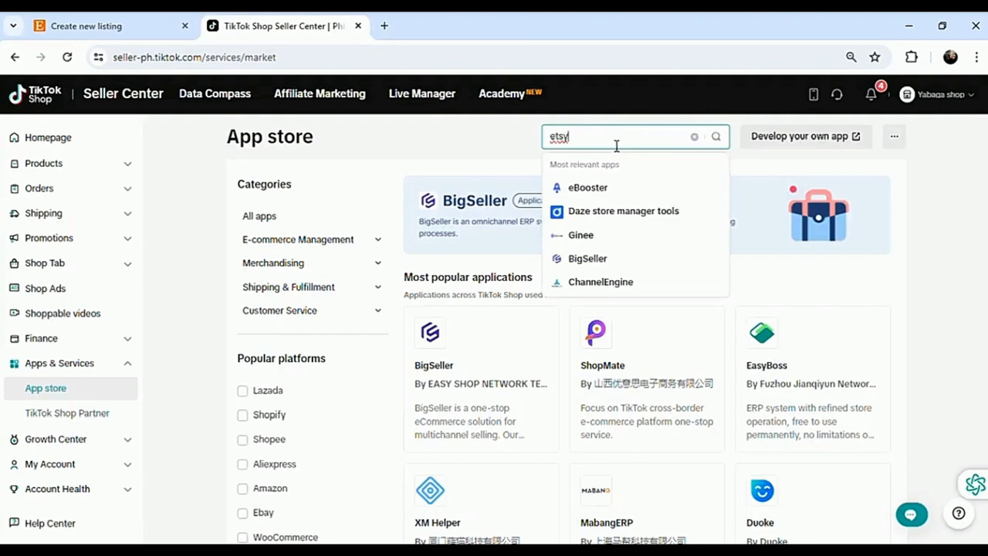
key("Return")
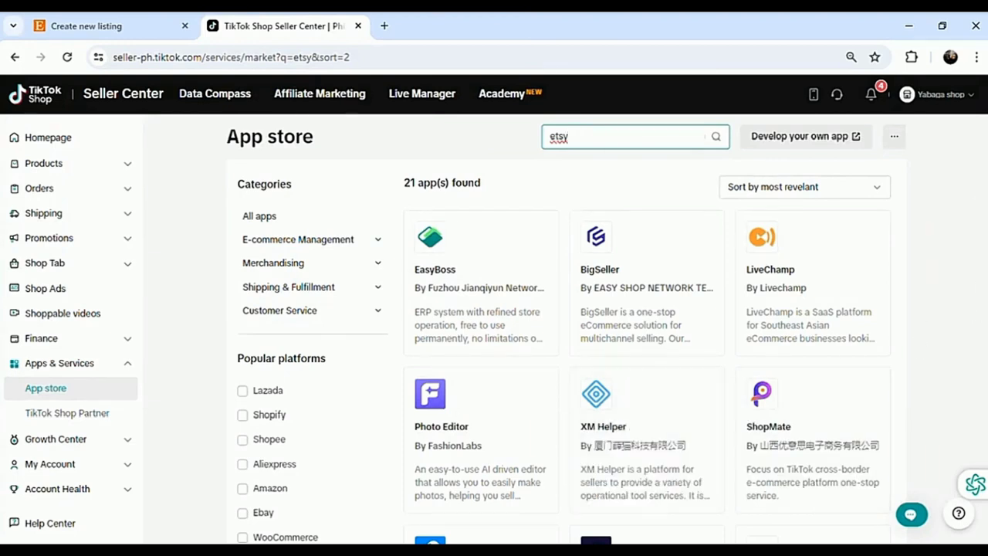
Filter the app search results to those supporting the Etsy platform
scroll(983, 289, "down", 1)
scroll(487, 409, "down", 2)
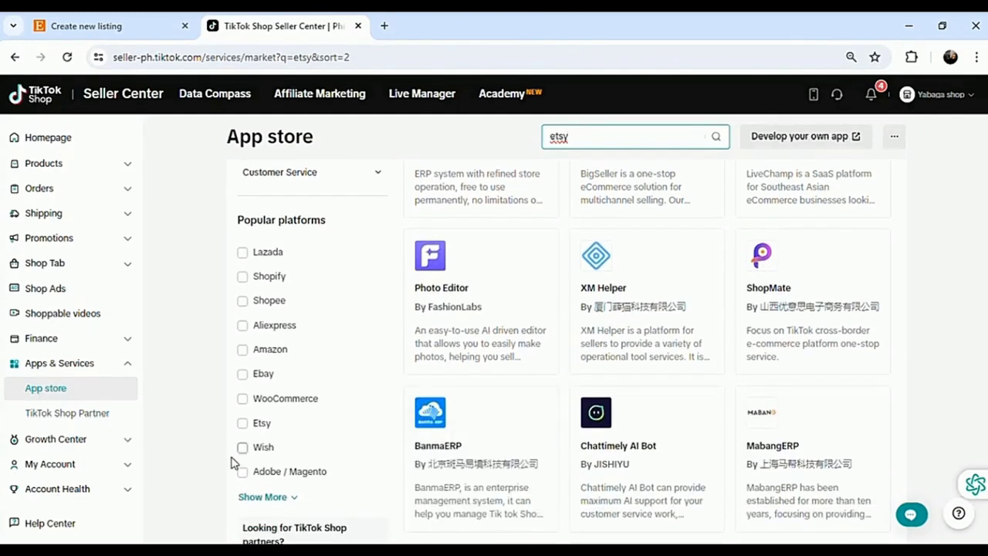
left_click(243, 424)
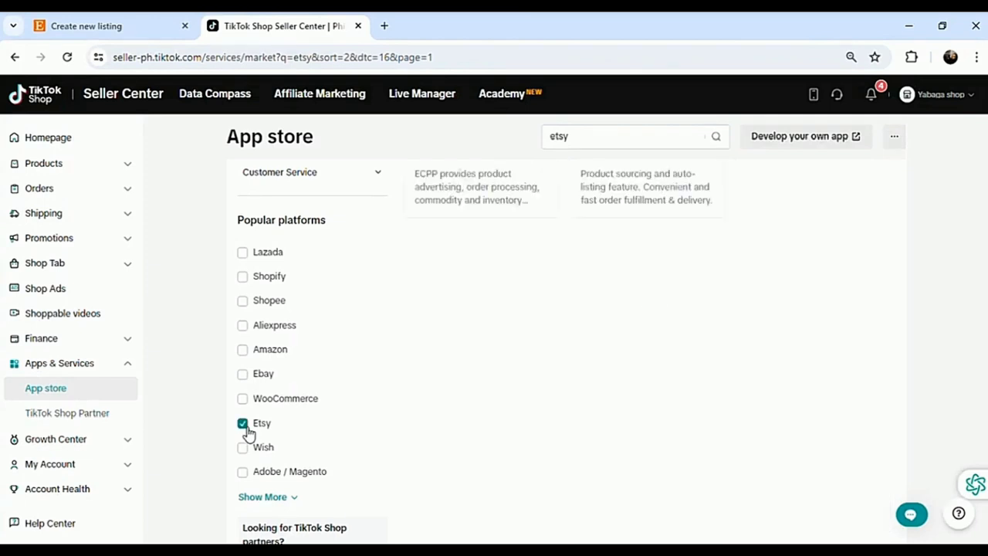
scroll(951, 236, "up", 2)
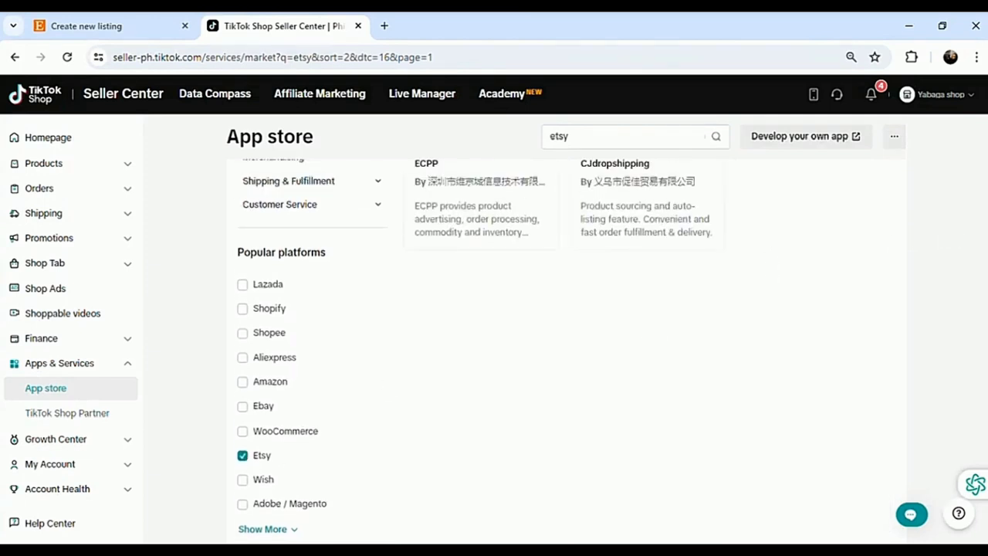
Start installing the CJdropshipping app, with the authorization warning dismissed, and accept its data-sharing agreement
mouse_move(651, 264)
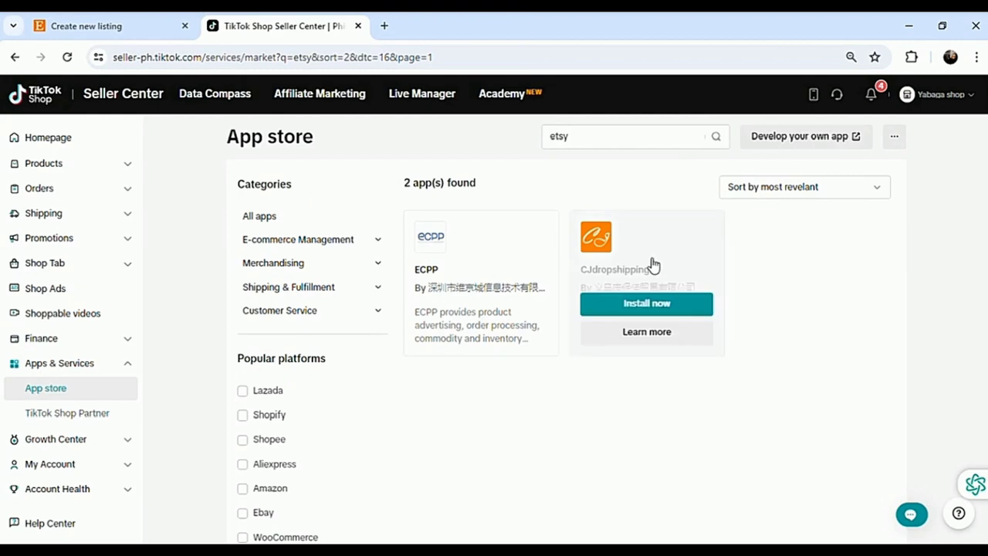
left_click(625, 306)
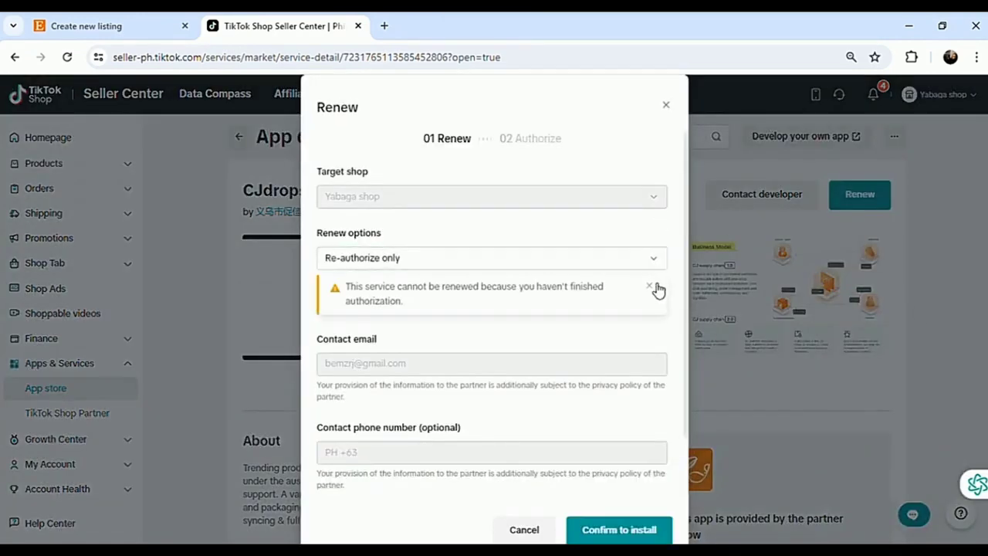
left_click(650, 288)
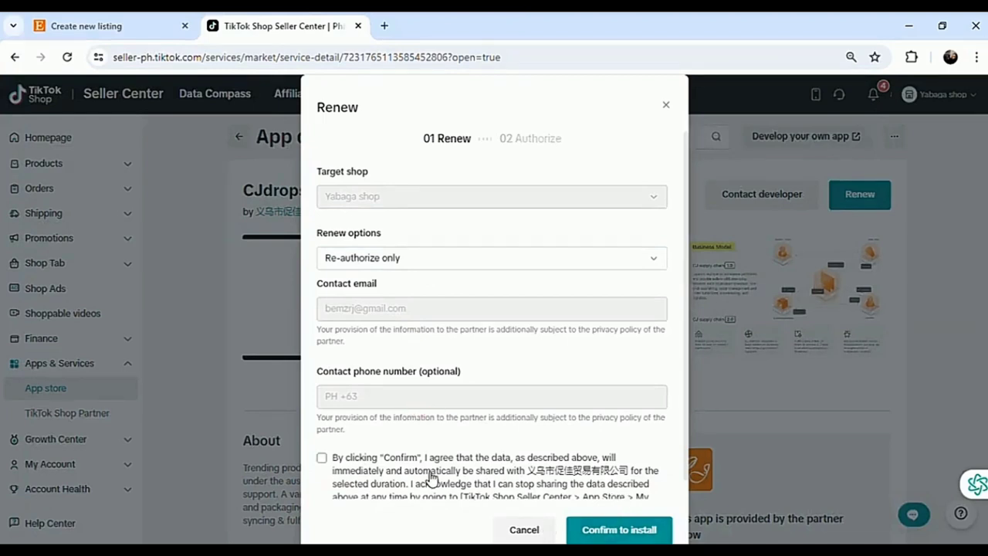
left_click(323, 458)
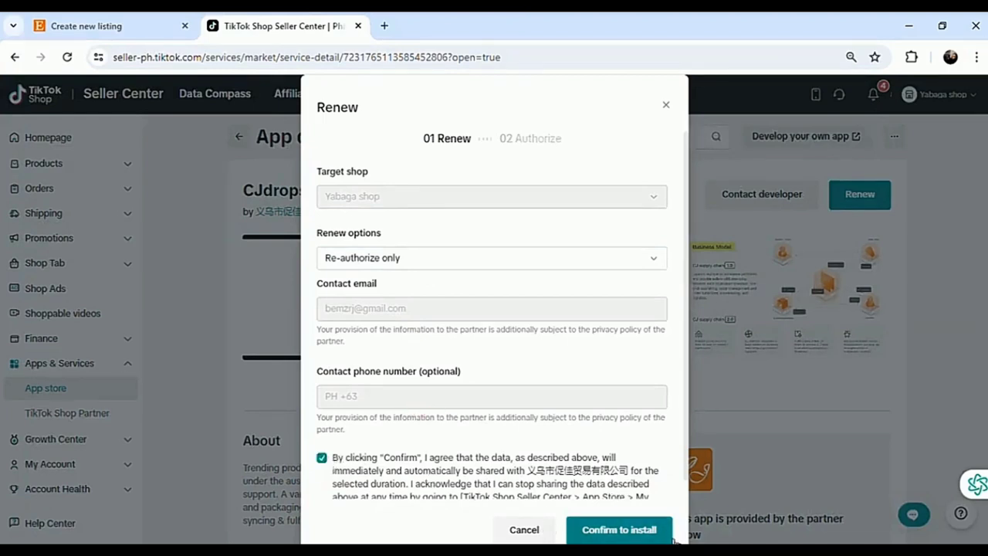